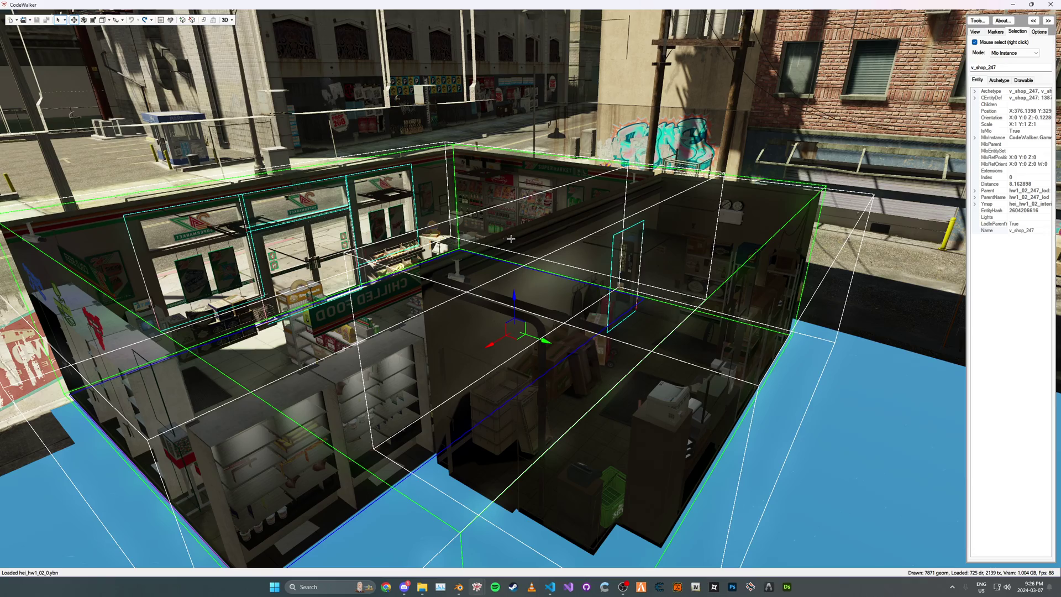
- Select the v_shop_247 interior name in the Selection panel and copy it to the clipboard
mouse_move(516, 290)
mouse_down()
mouse_move(508, 243)
mouse_move(564, 273)
mouse_up()
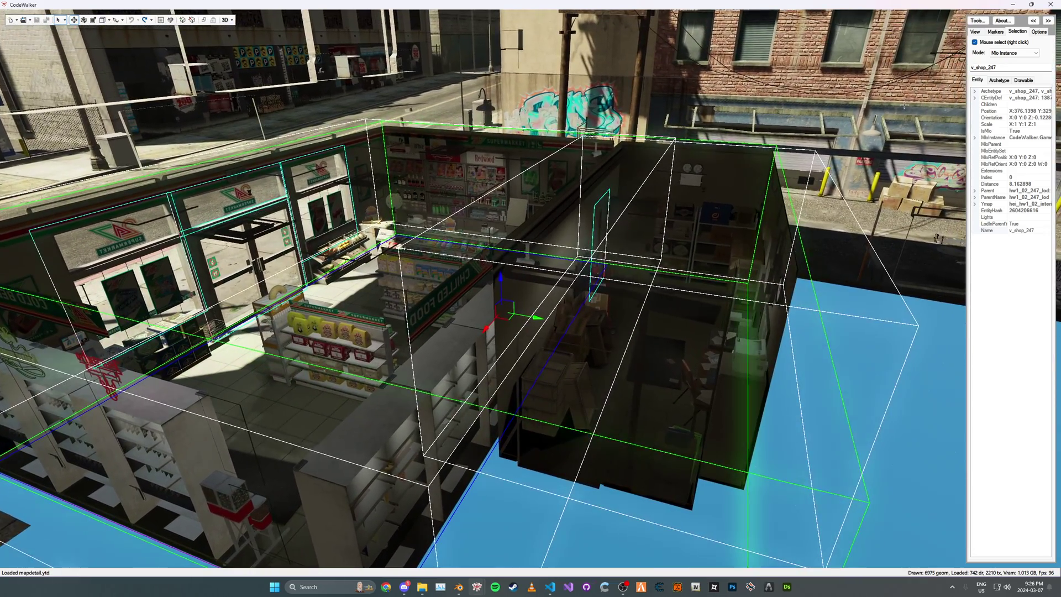
drag(1036, 67, 941, 70)
key(ctrl+c)
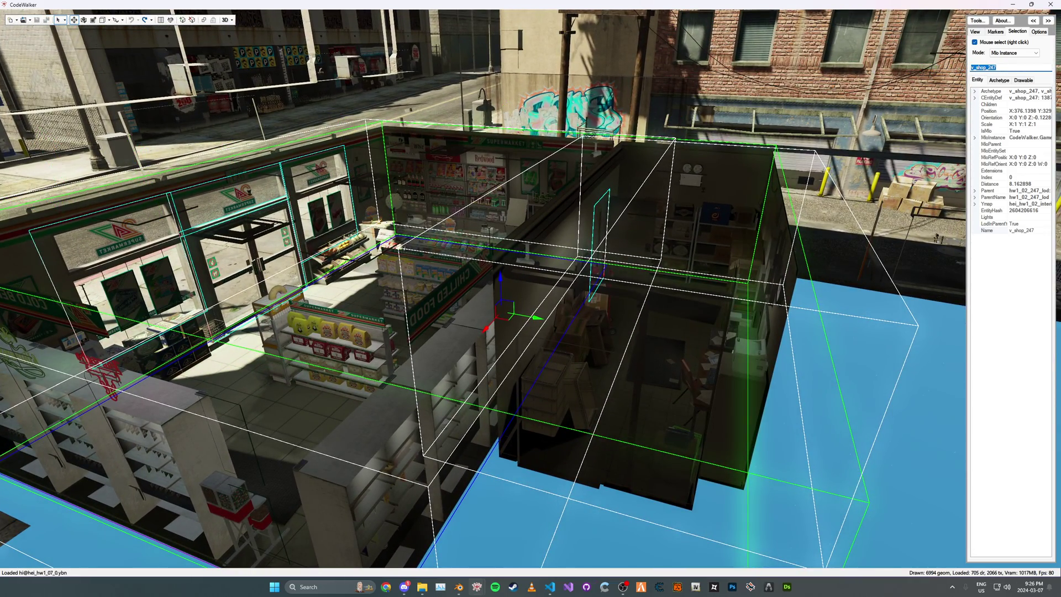
- Search the RPF Explorer for v_shop_247 and go to the archive holding v_shop_247.ybn
key(alt+Tab)
click(770, 214)
key(ctrl+v)
key(Return)
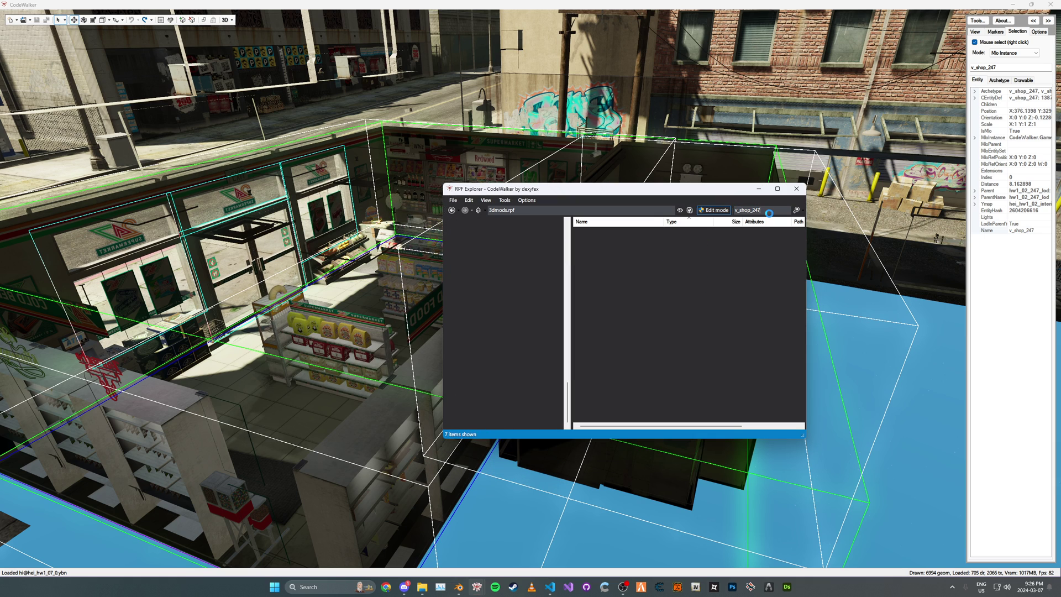
click(616, 350)
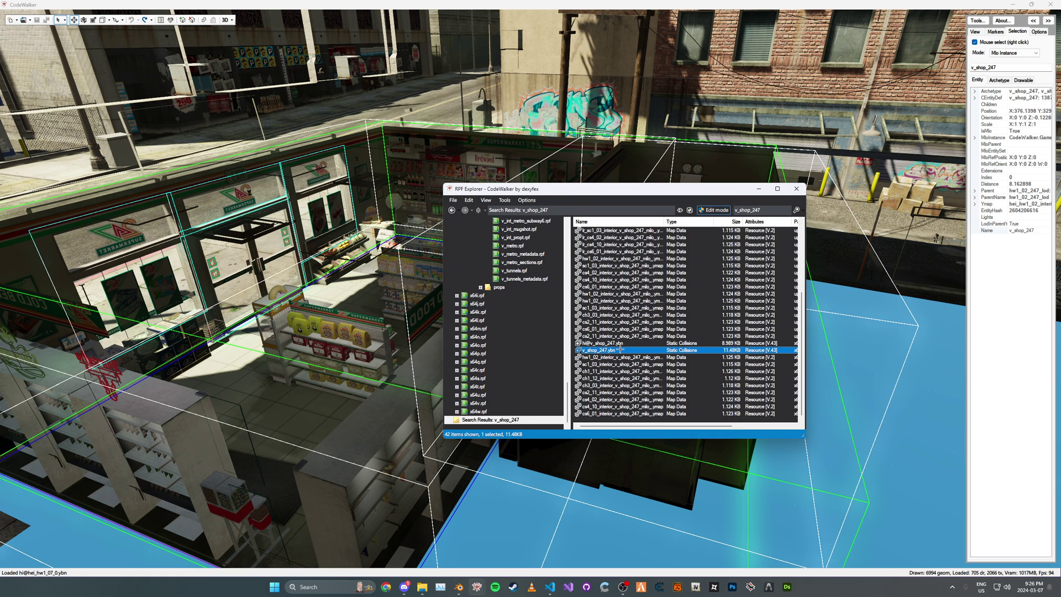
right_click(616, 350)
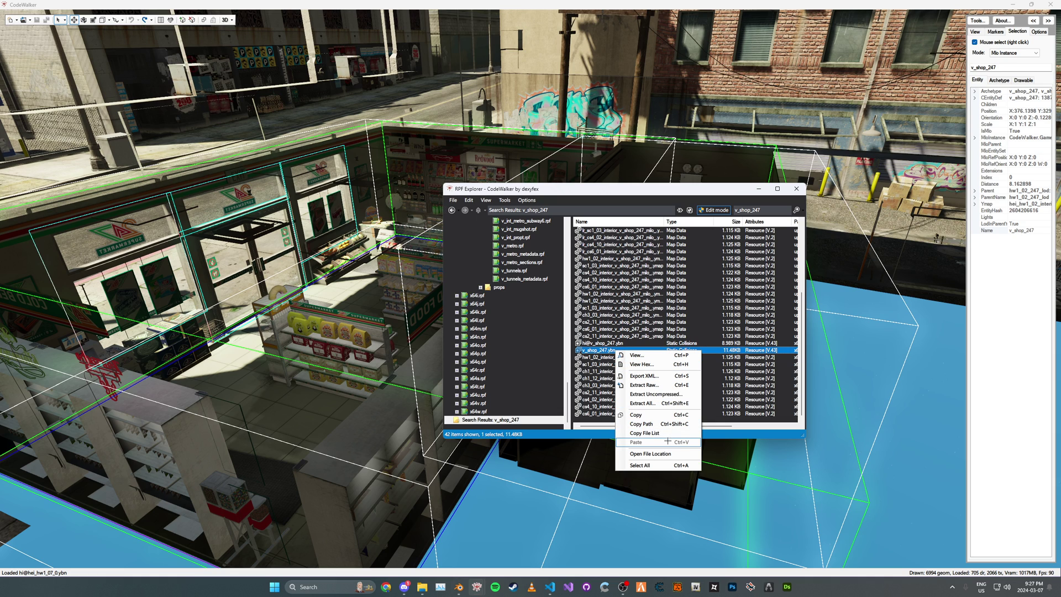
click(656, 453)
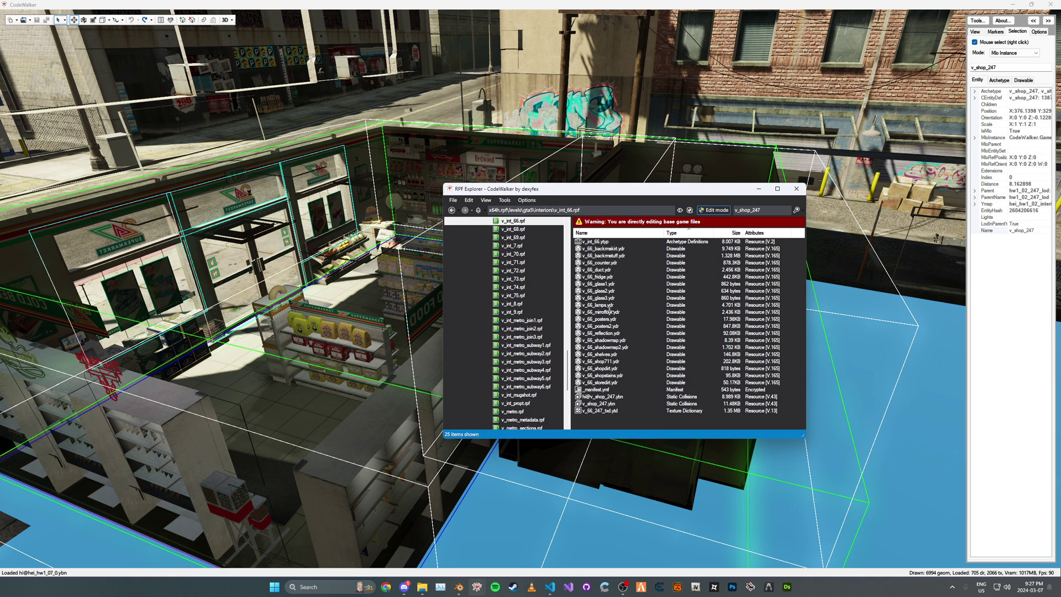
- Export v_int_66.ytyp as XML into the Store folder, replacing the existing copy
right_click(657, 240)
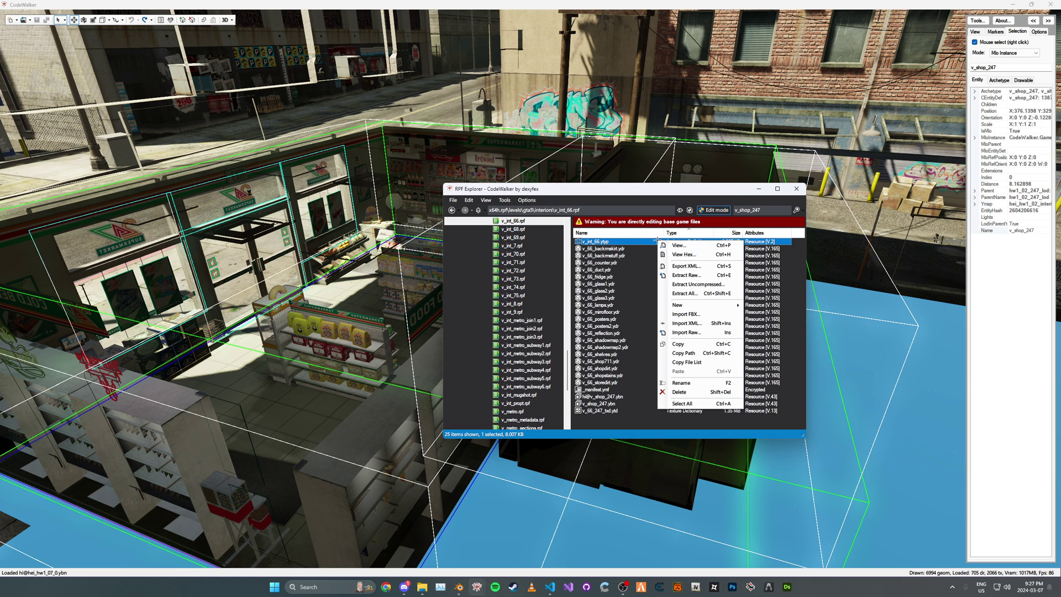
click(684, 265)
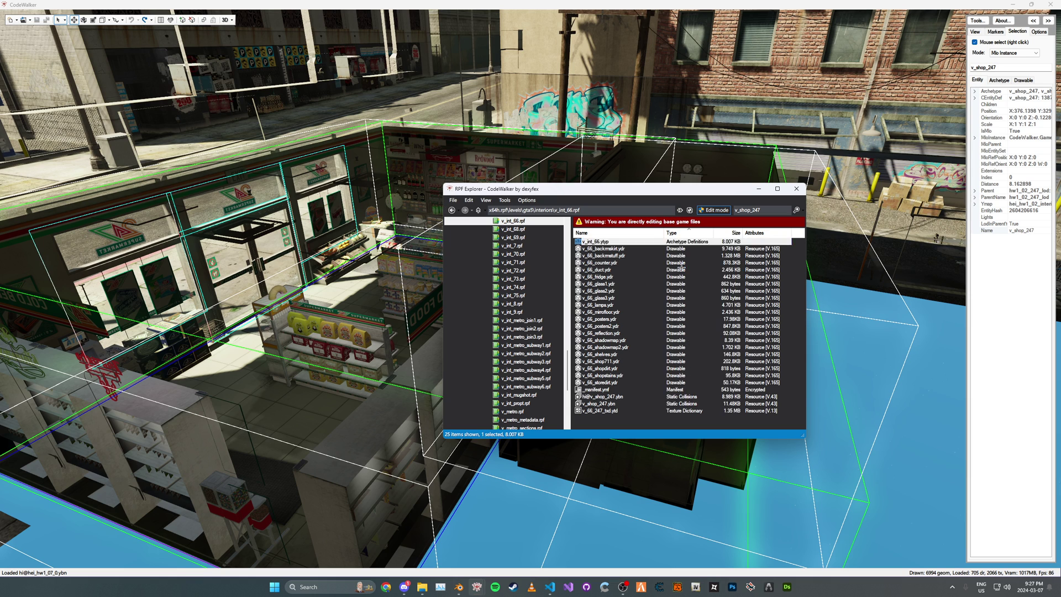
click(991, 564)
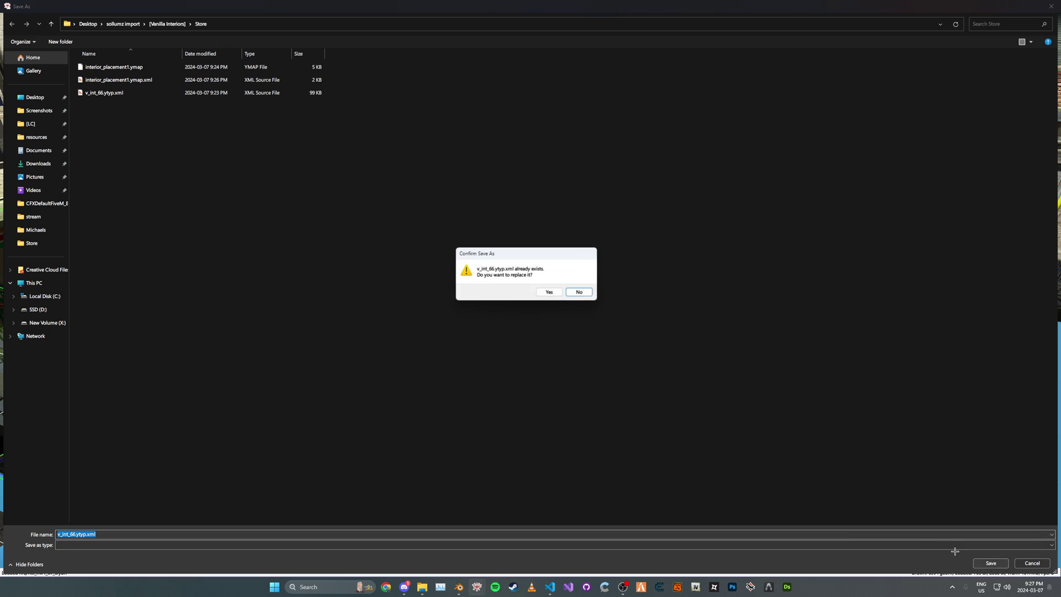
click(547, 292)
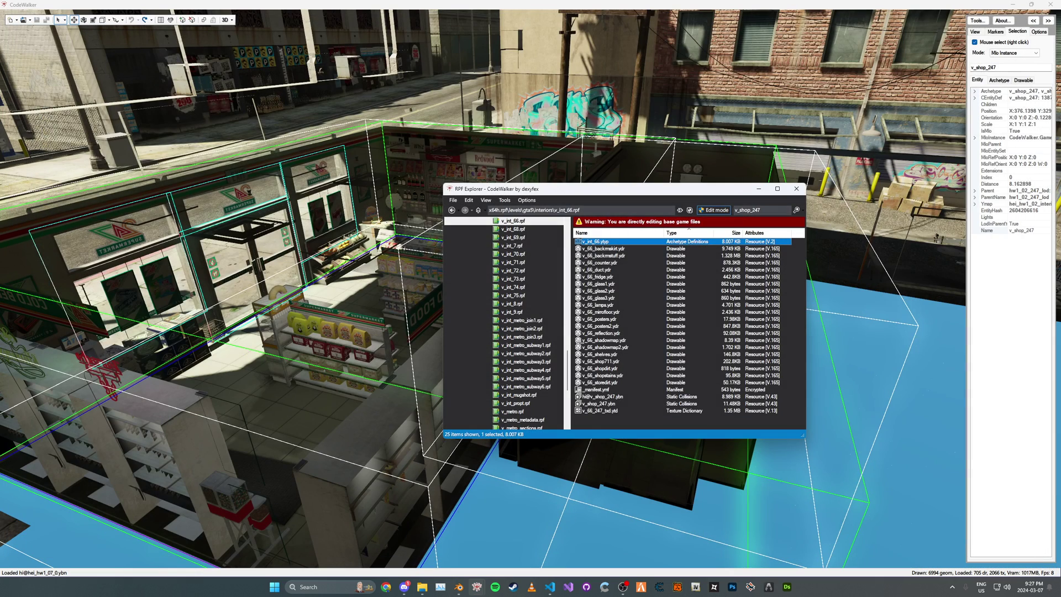
- Select and copy the entity items on lines 396–2573 of v_int_66.ytyp.xml
click(550, 587)
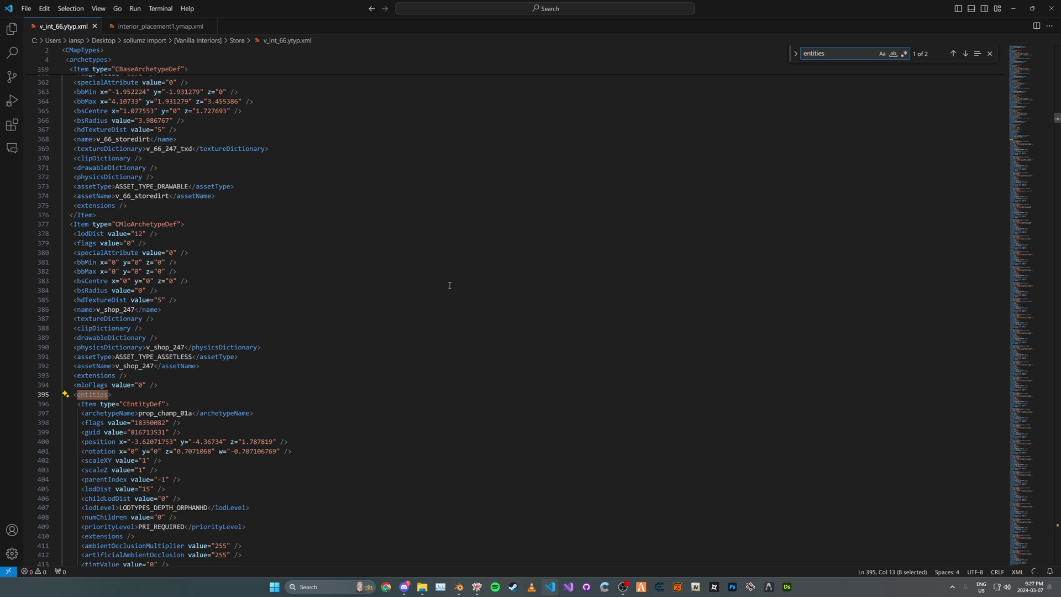
scroll(151, 246, down, 5)
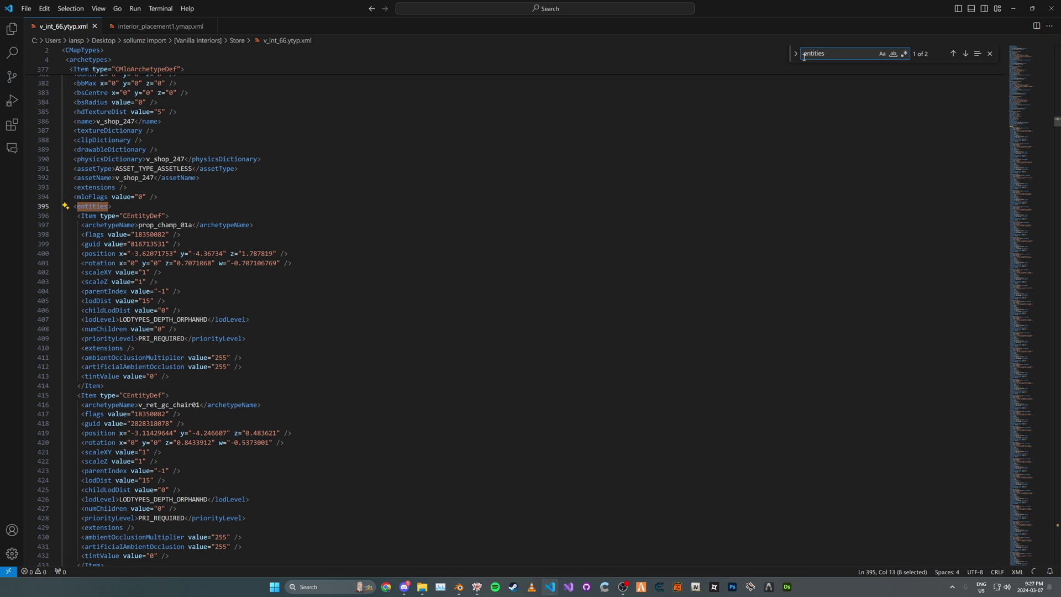
click(64, 218)
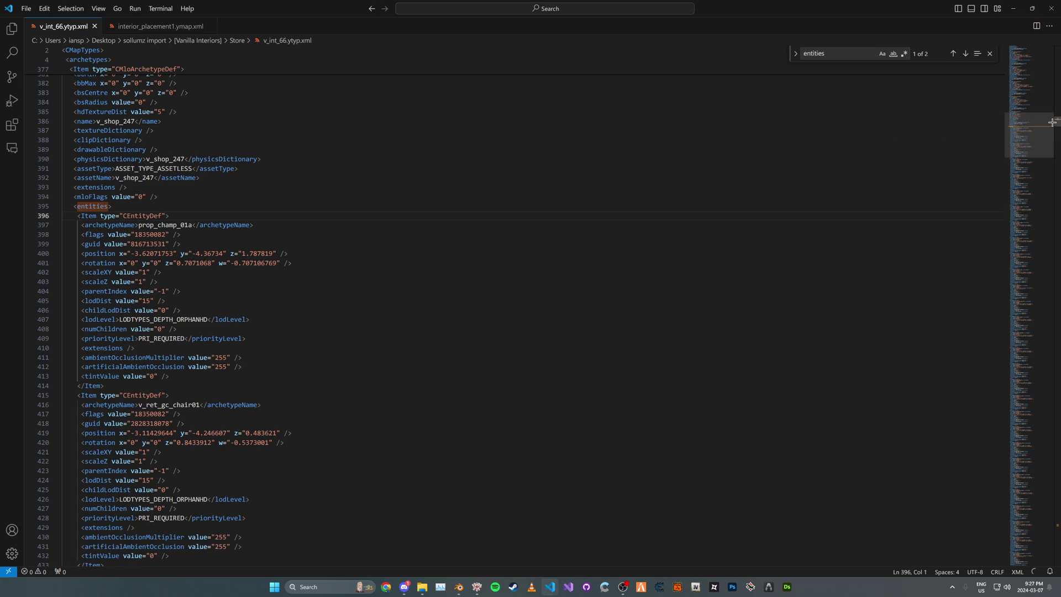
drag(1028, 131, 1021, 524)
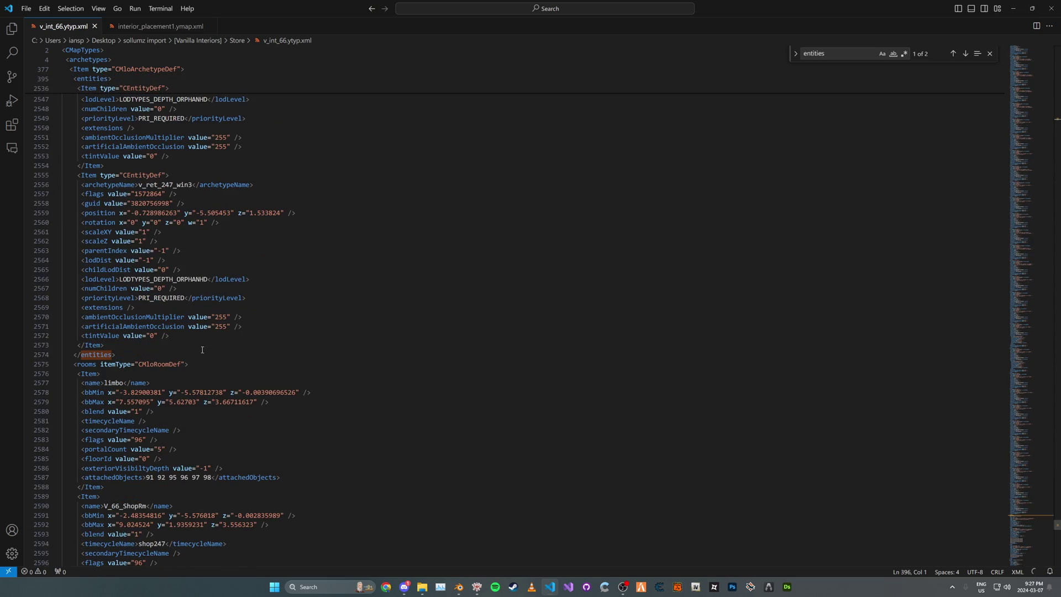
shift+click(118, 348)
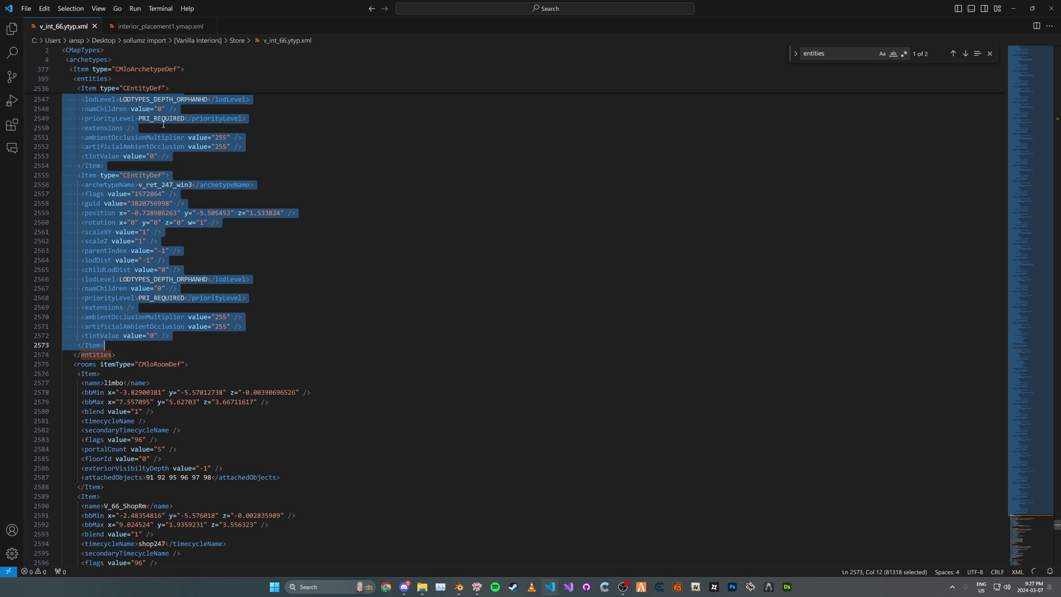
- Paste the copied entity items into the entities section of interior_placement1.ymap.xml
click(161, 25)
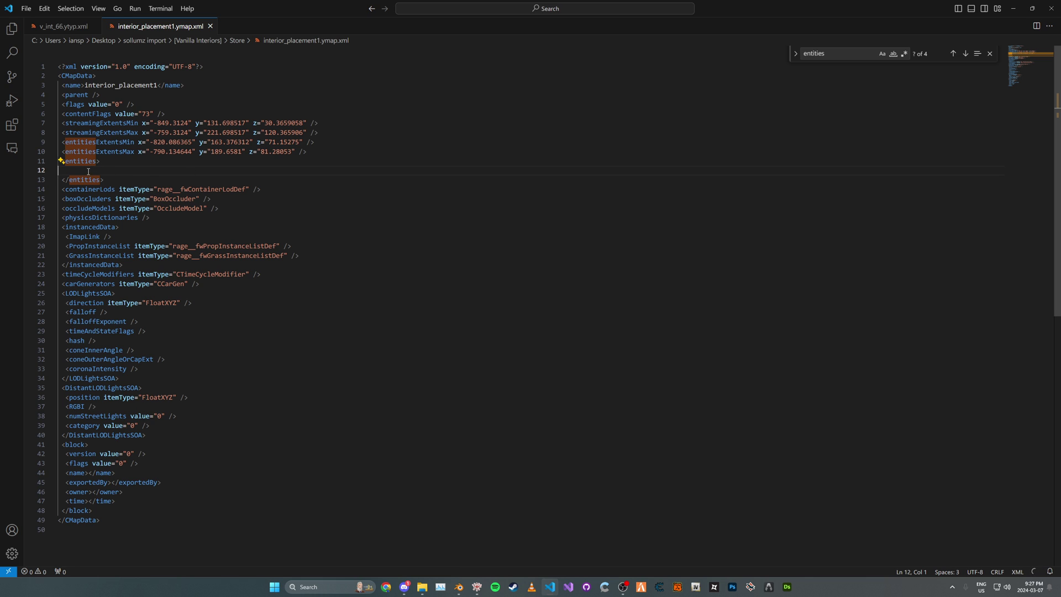
key(ctrl+v)
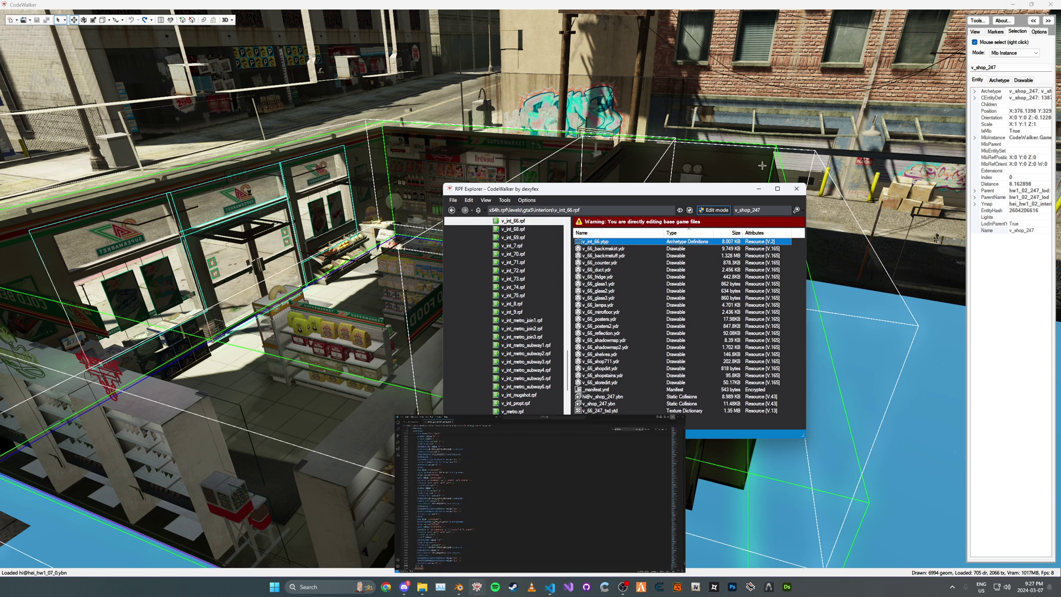
- Copy interior_placement1.ymap from 3dmods.rpf into the Store folder, replacing the older ymap
click(1012, 9)
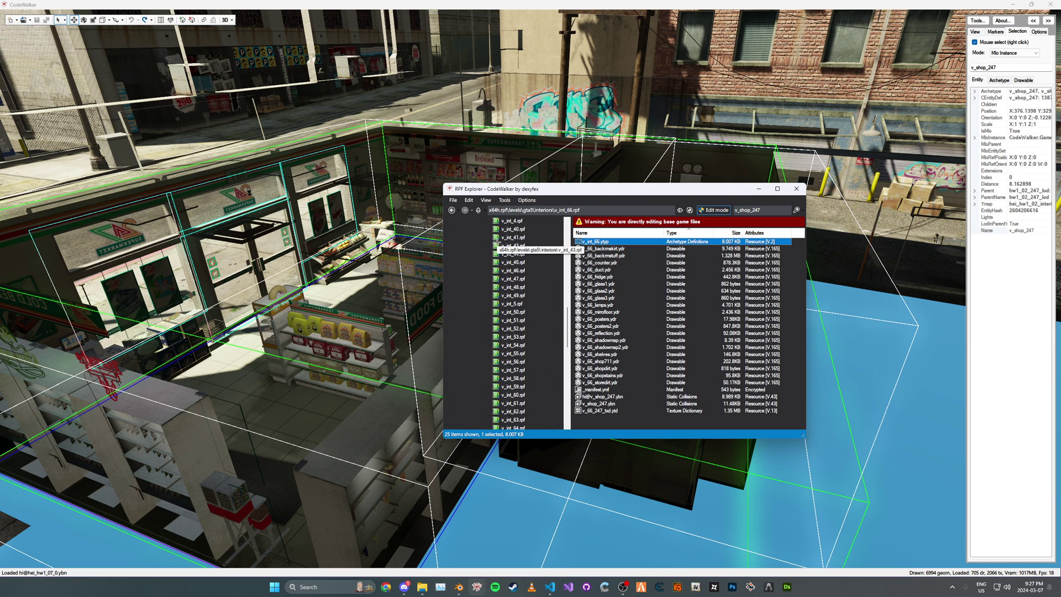
click(483, 229)
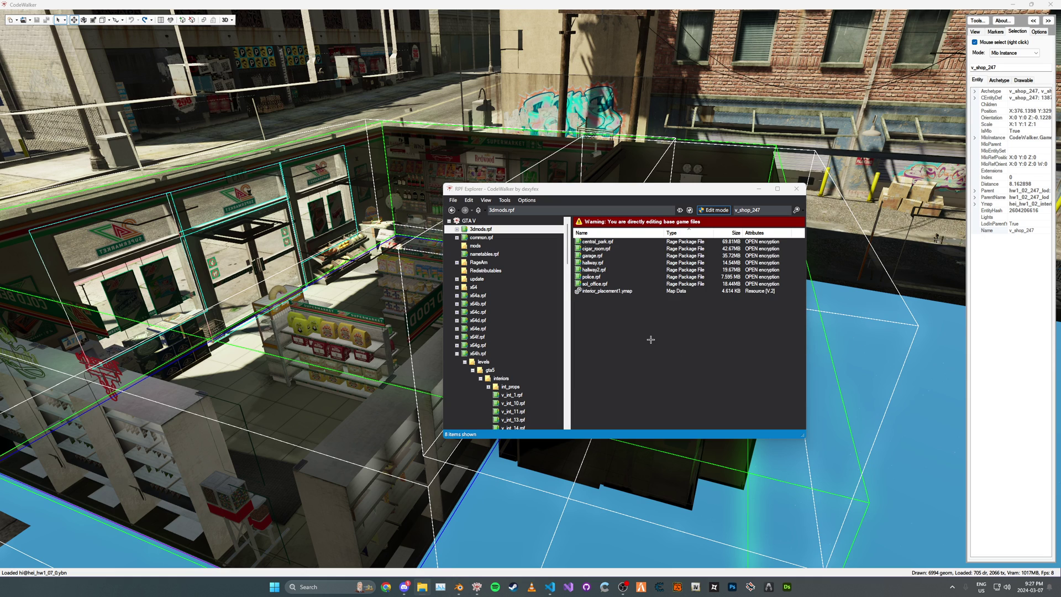
click(616, 292)
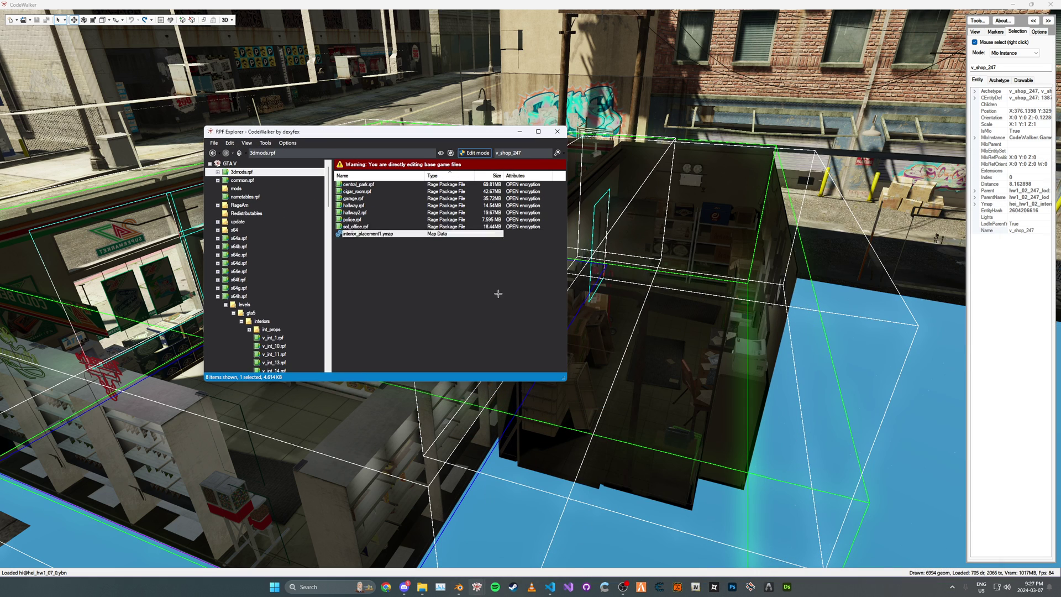
drag(498, 293, 417, 234)
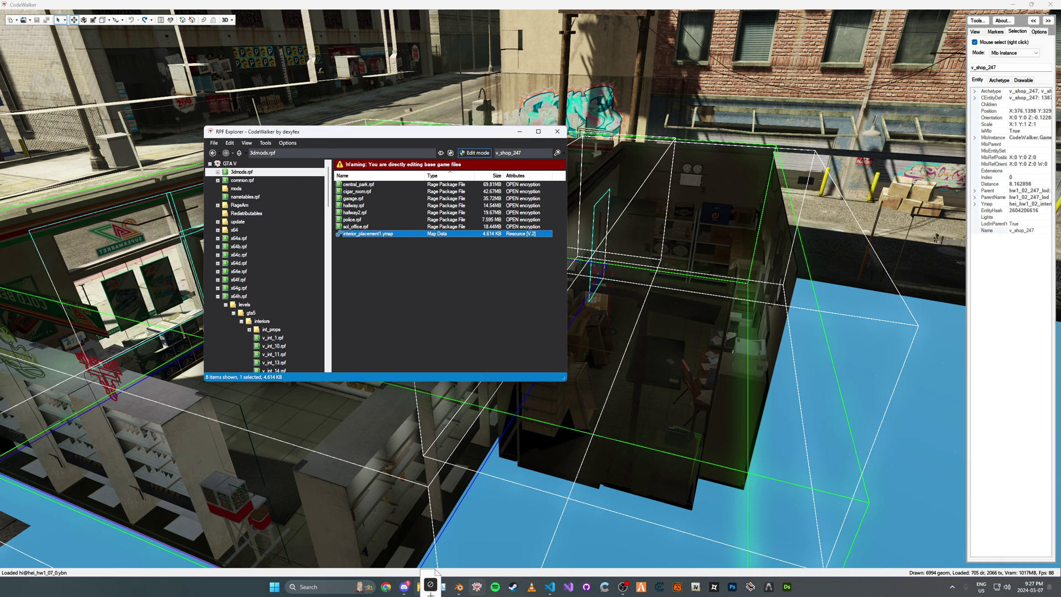
drag(394, 561, 736, 290)
click(558, 234)
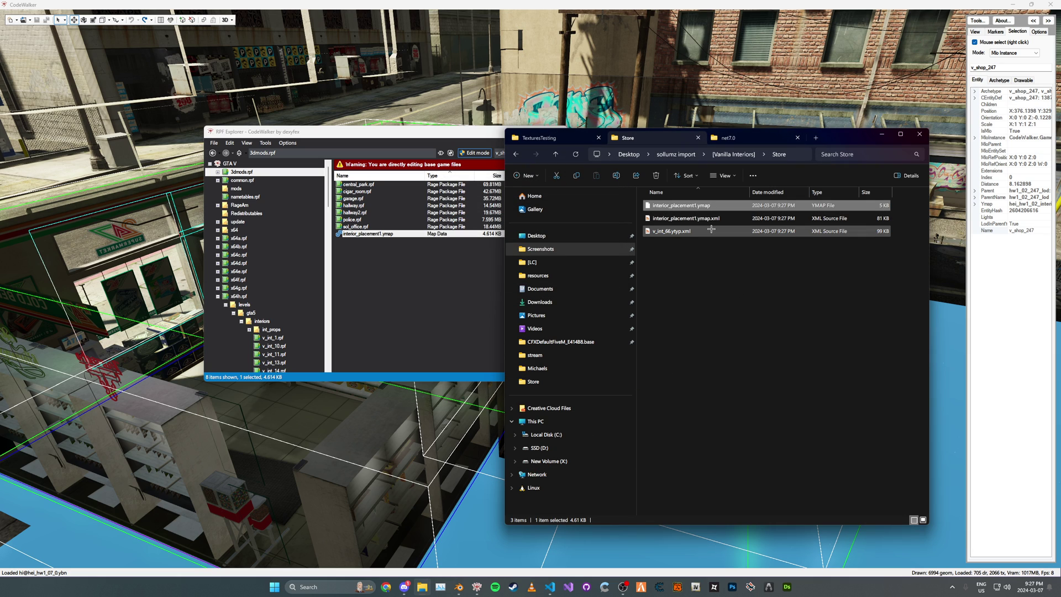
- Close the File Explorer window after the copy
click(693, 263)
drag(828, 139, 849, 146)
click(938, 142)
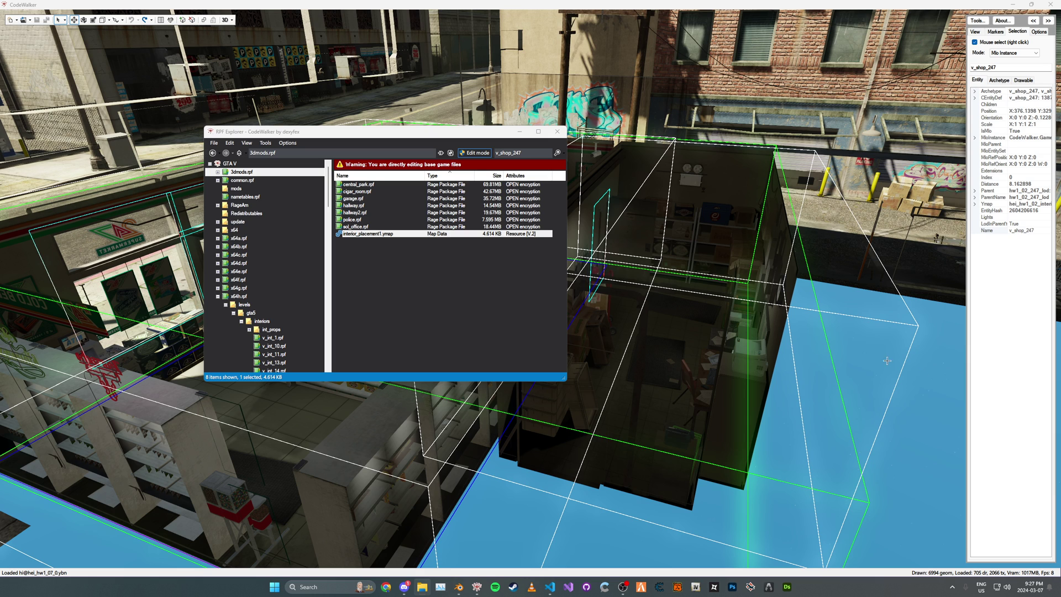
- Set the GTAV path to D:\SteamLibrary\steamapps\common\Grand Theft Auto V
drag(437, 142, 342, 122)
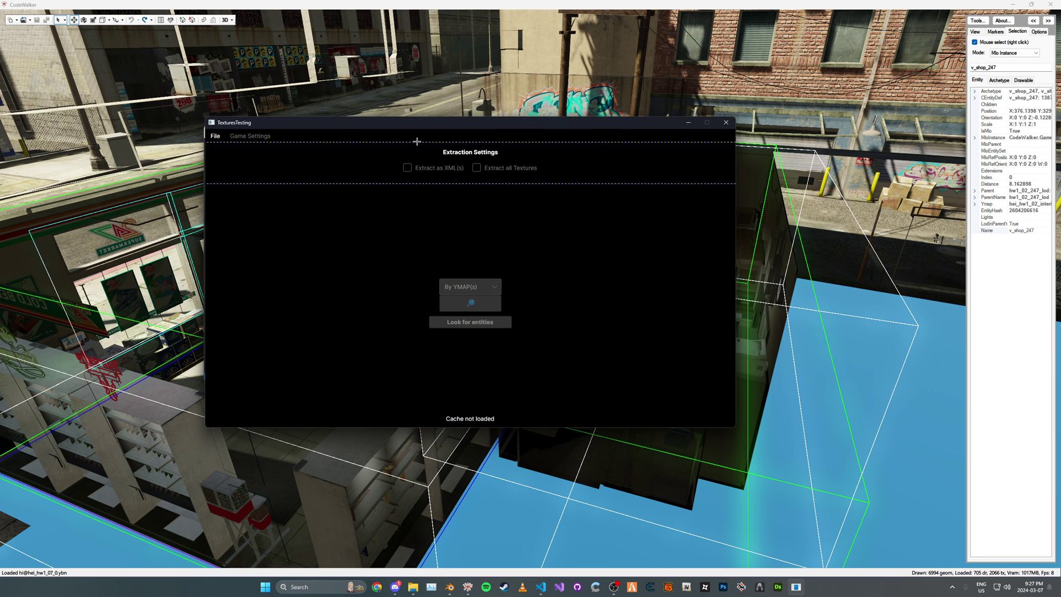
click(218, 135)
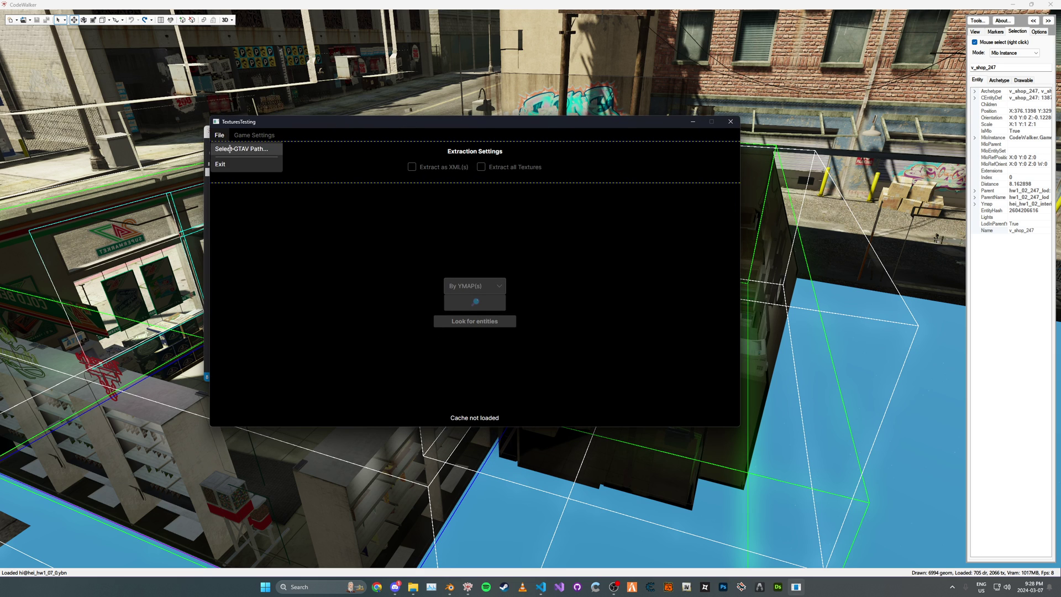
click(249, 148)
scroll(298, 283, down, 2)
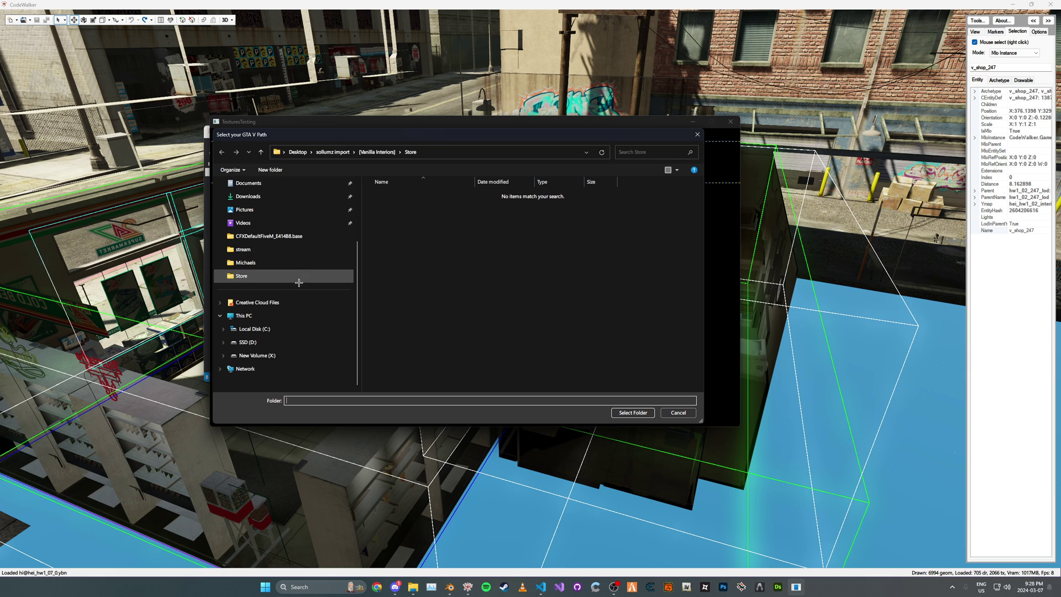
click(279, 341)
double_click(416, 335)
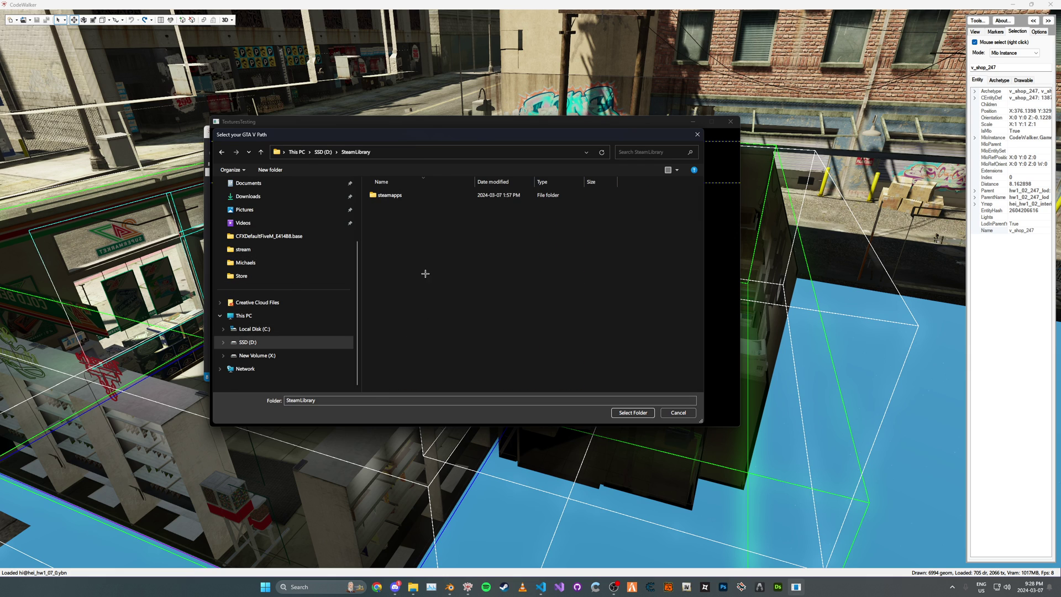
double_click(397, 194)
double_click(421, 257)
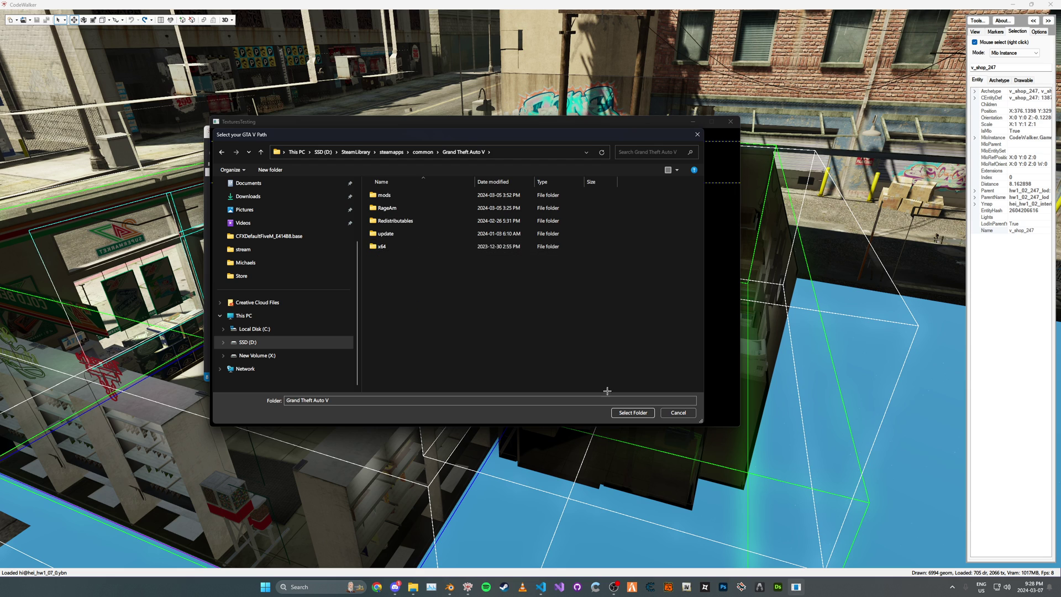
click(629, 412)
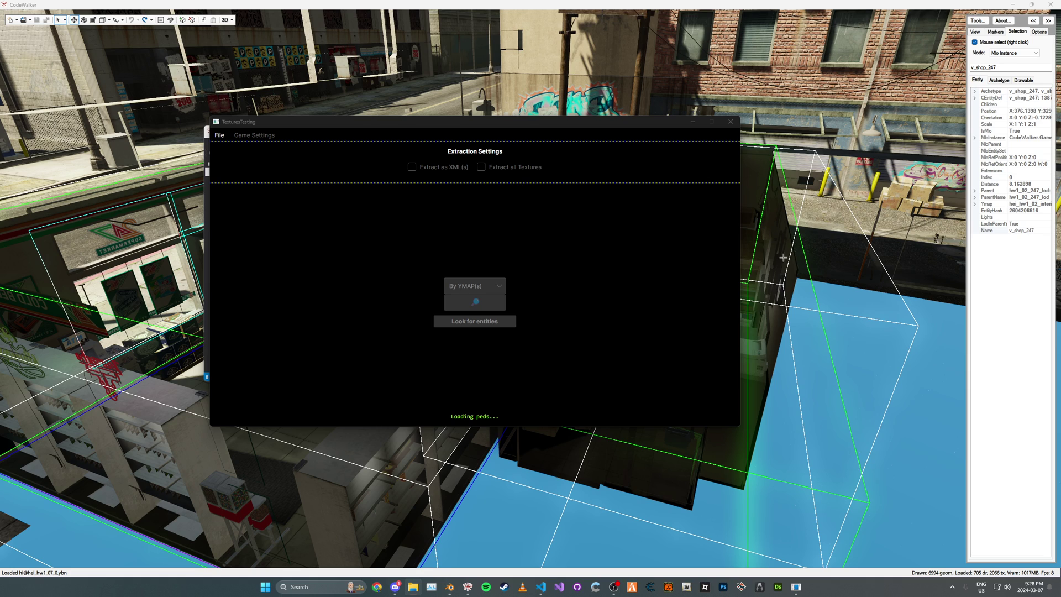
- Enable Extract as XML and choose sollumz import\[Vanilla Interiors]\Store as the YMAP folder
click(416, 167)
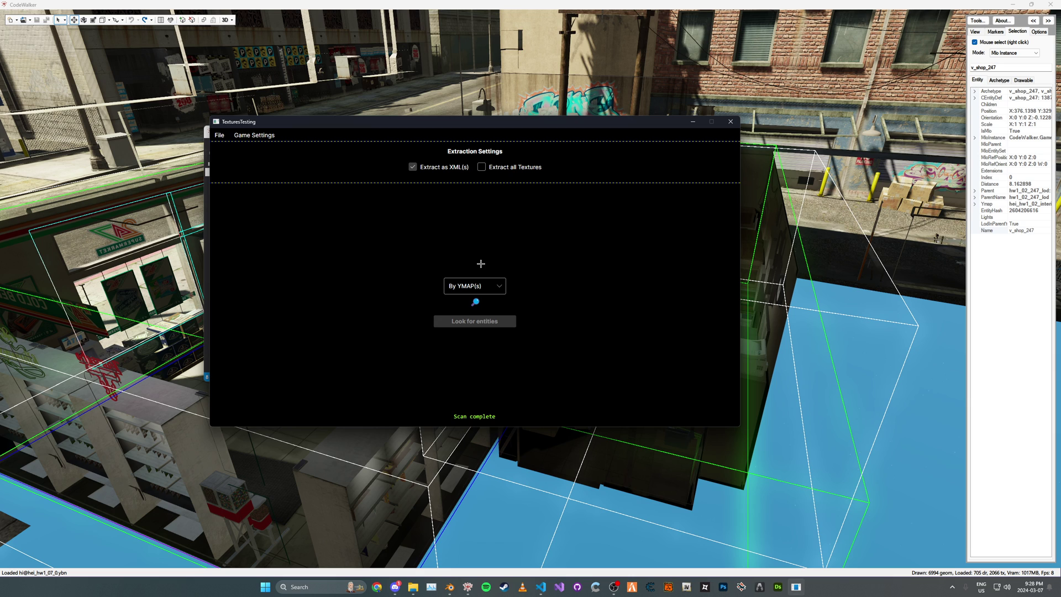
click(474, 302)
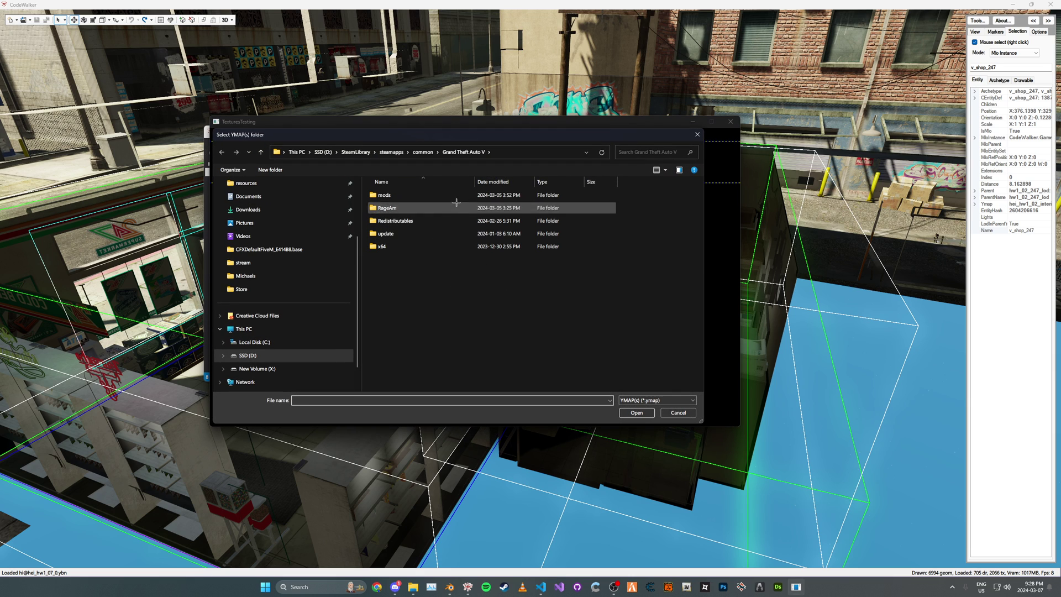
scroll(282, 275, up, 2)
click(245, 196)
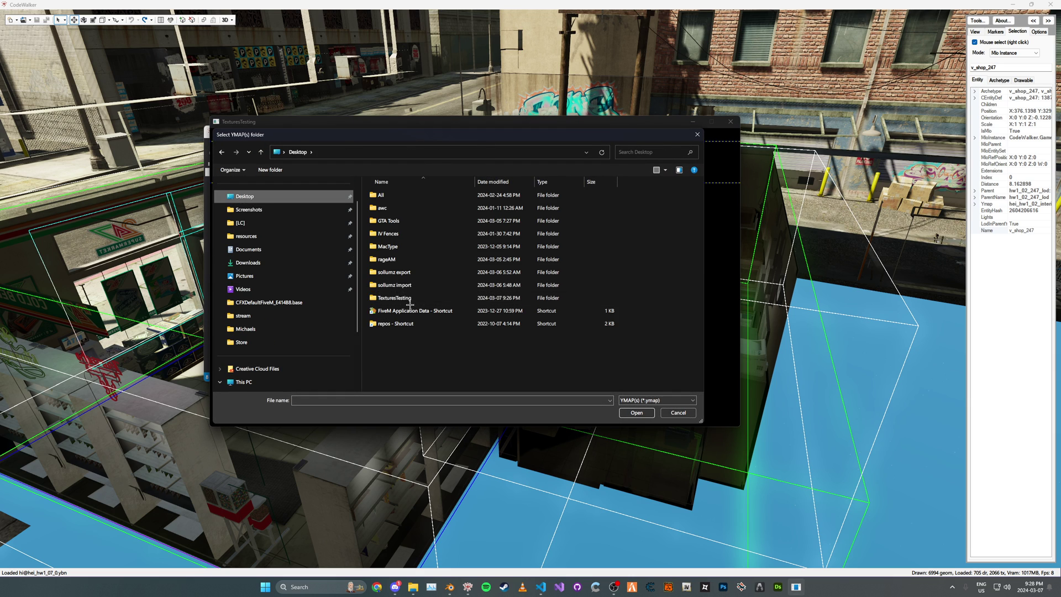
double_click(414, 299)
click(245, 196)
double_click(398, 286)
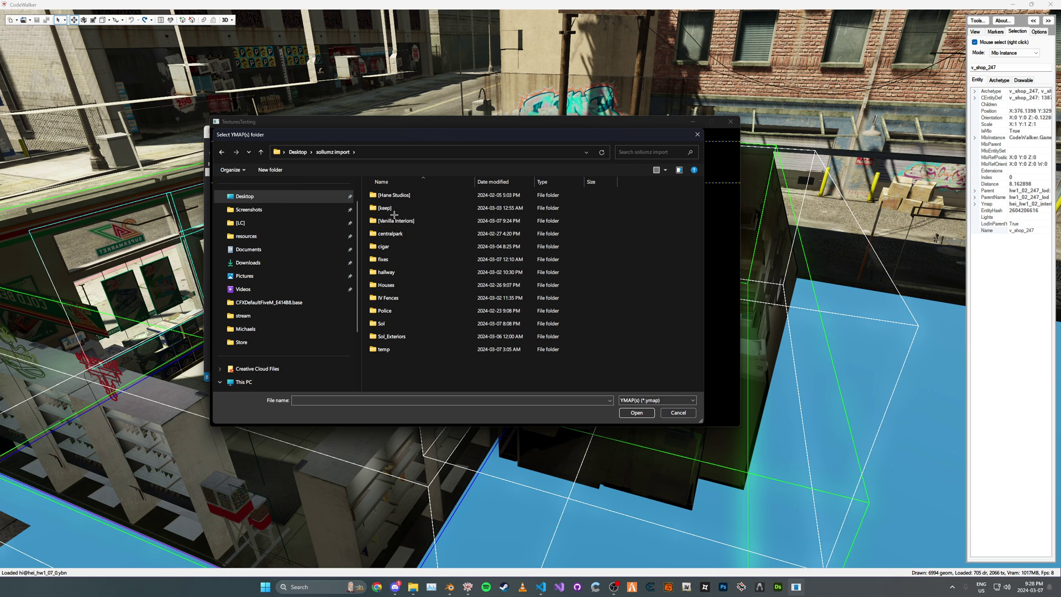
double_click(395, 217)
double_click(390, 233)
double_click(395, 194)
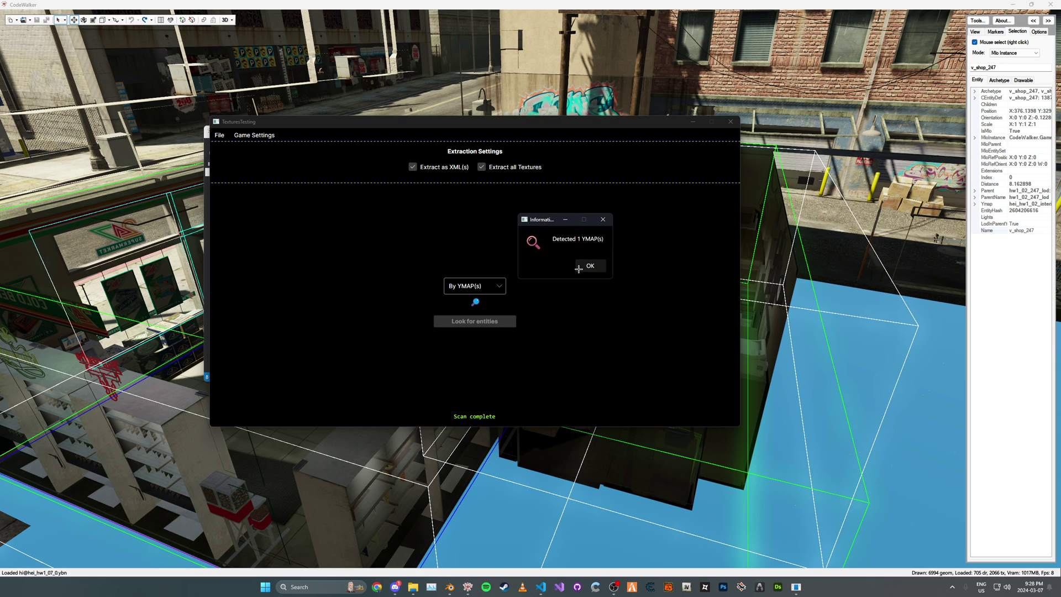
click(589, 266)
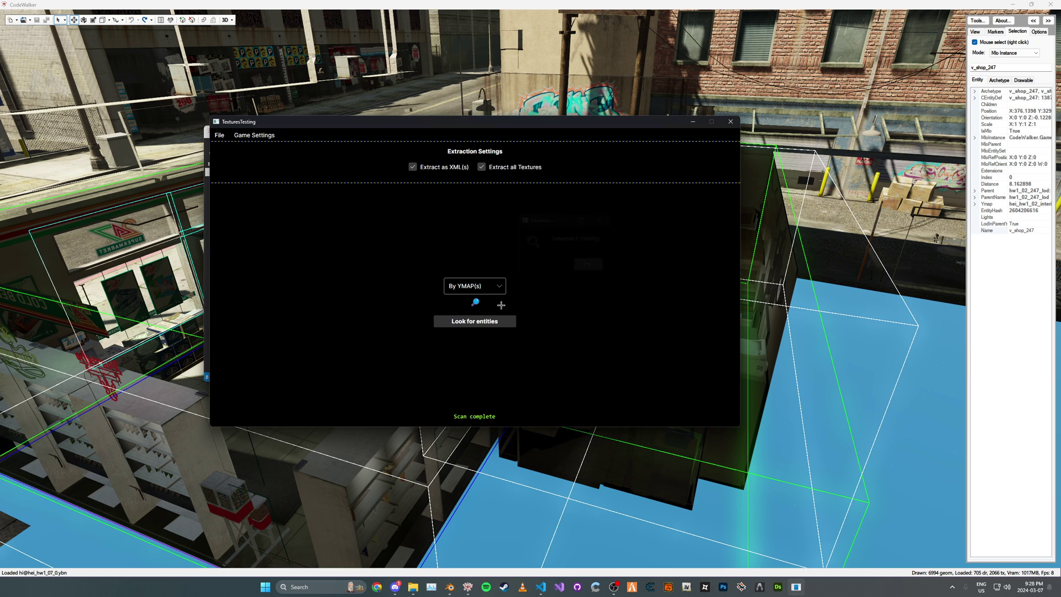
- Look for the YMAP's entities and confirm the Store folder as the extraction save location
click(477, 320)
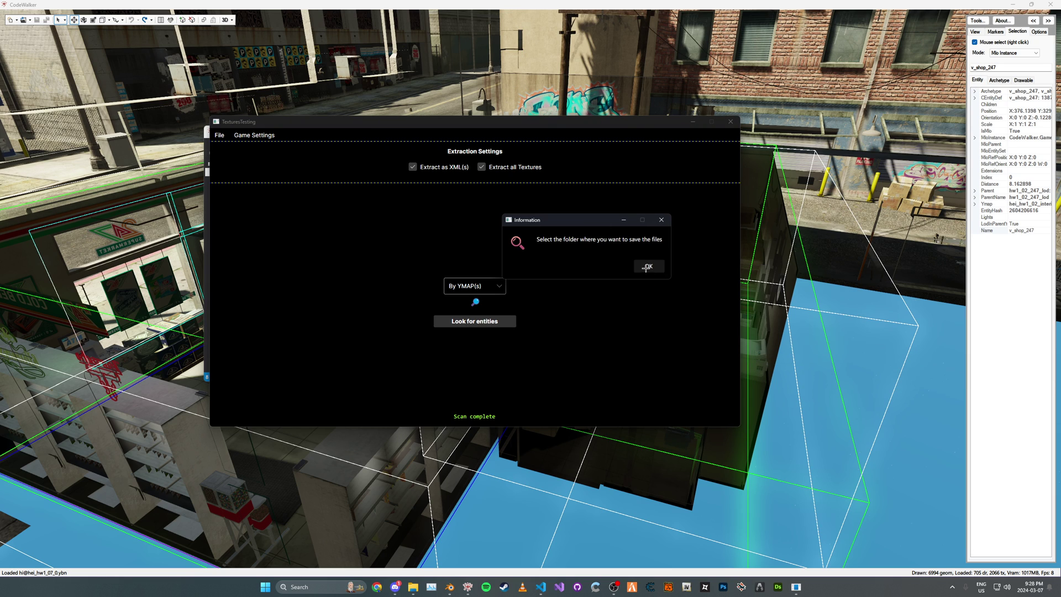
click(647, 267)
click(633, 411)
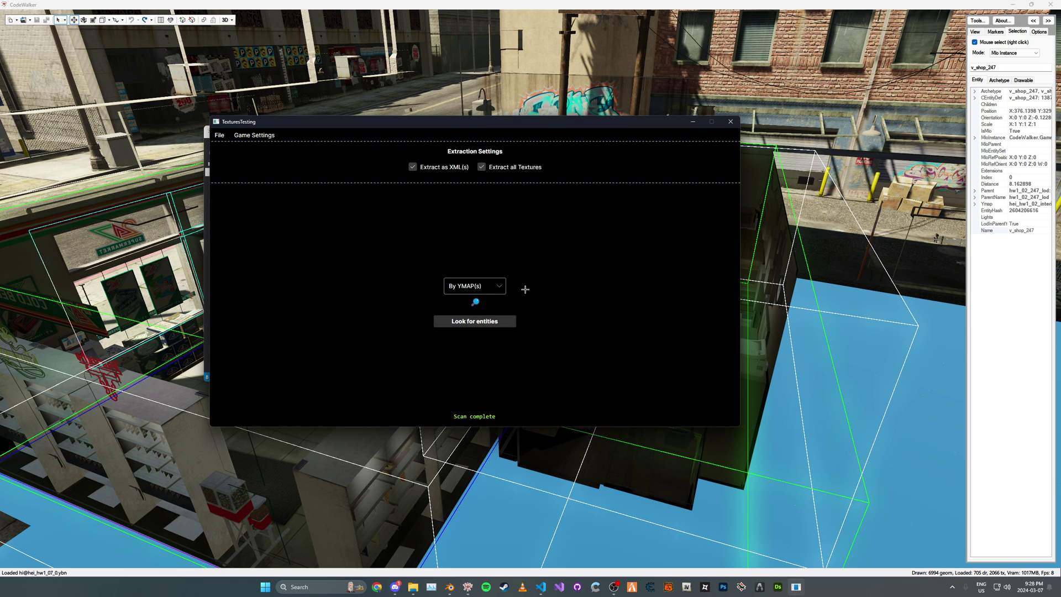
- Check the extracted interior_placement1 output and its alltextures folder in Explorer
click(412, 586)
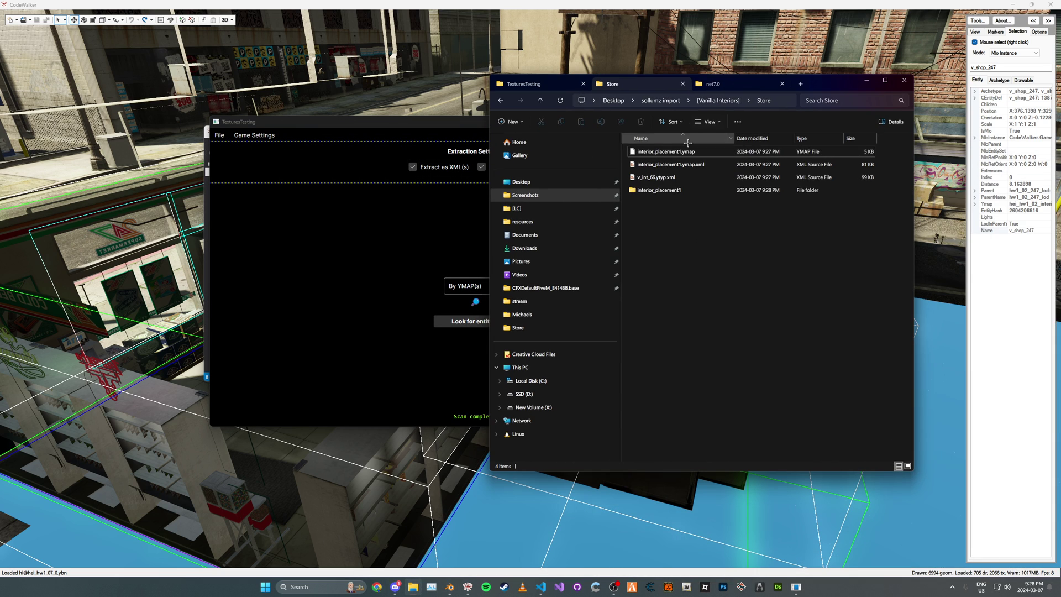
double_click(671, 190)
scroll(671, 200, down, 10)
scroll(671, 199, down, 10)
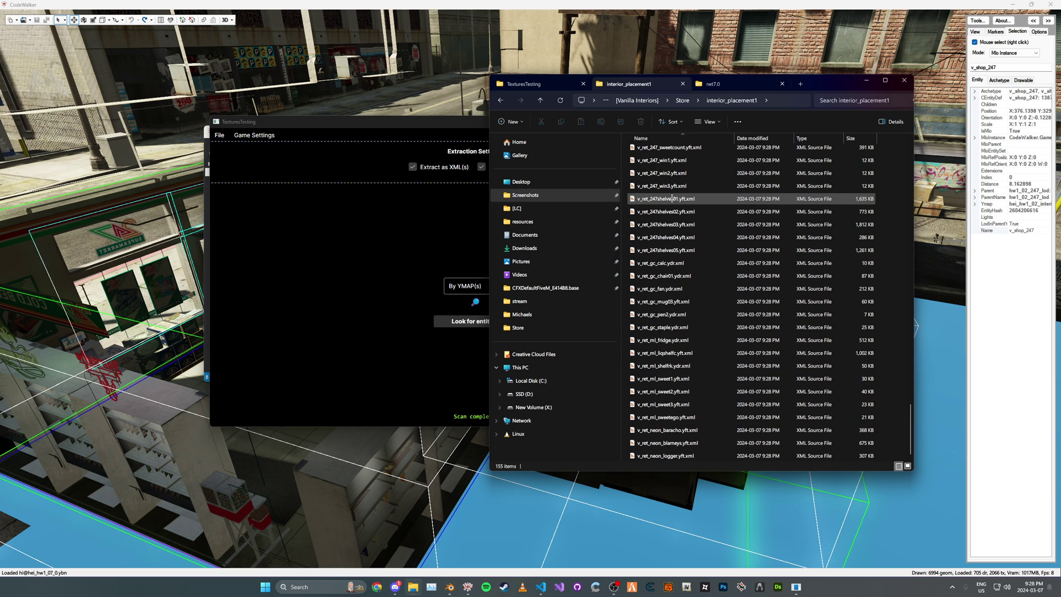
click(670, 211)
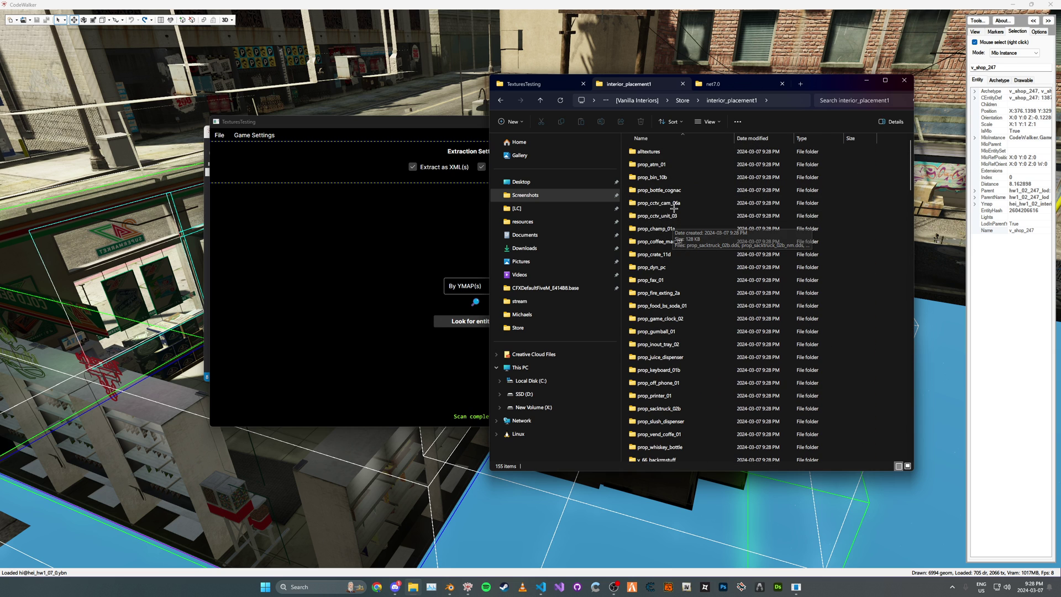
key(alt+Tab)
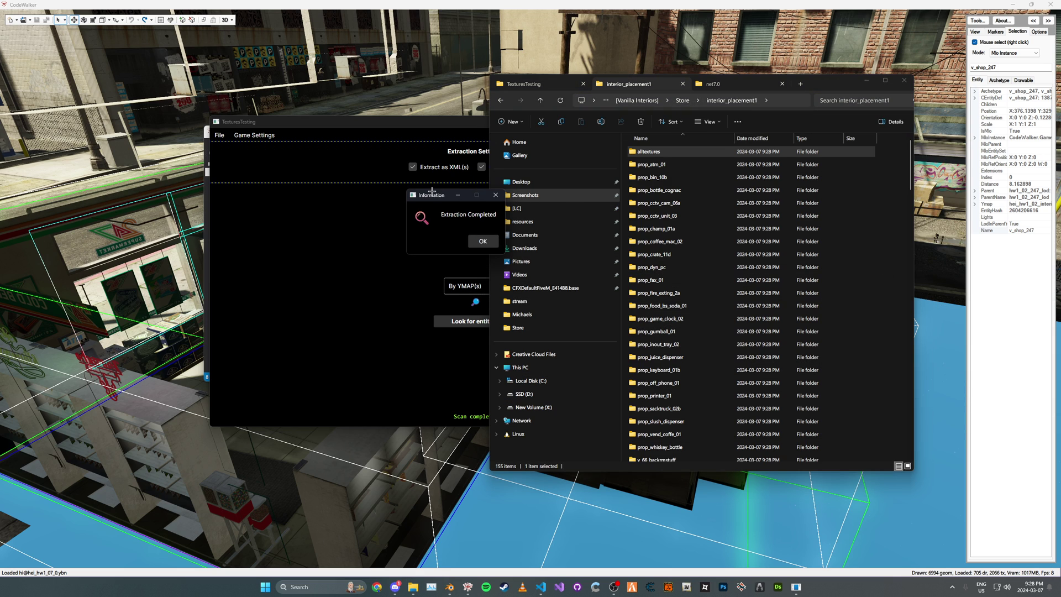
- Start the Codewalker XML importer in Blender and browse to Store\interior_placement1
click(482, 241)
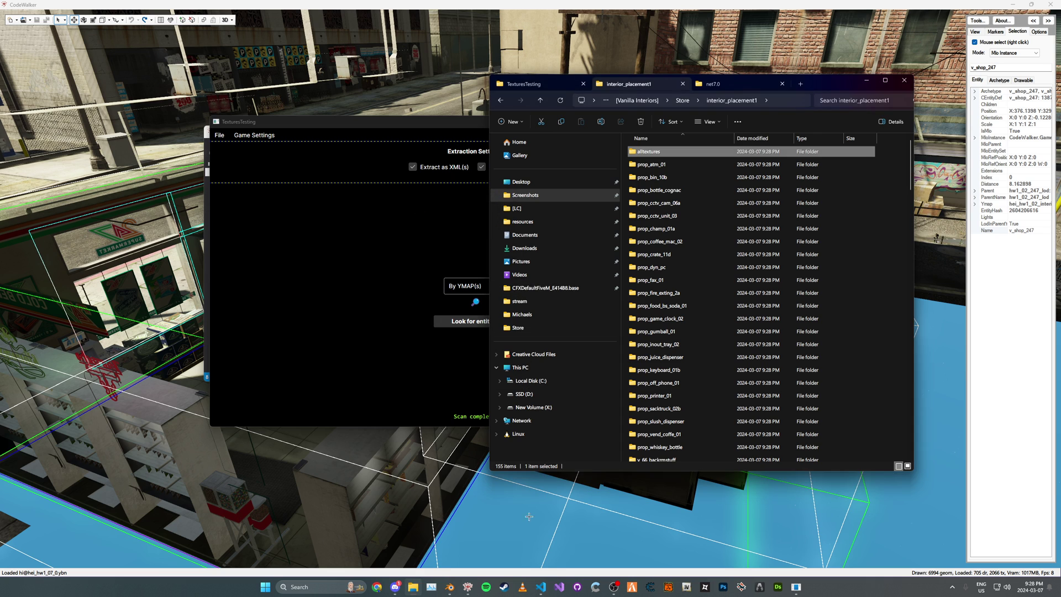
click(450, 587)
click(668, 48)
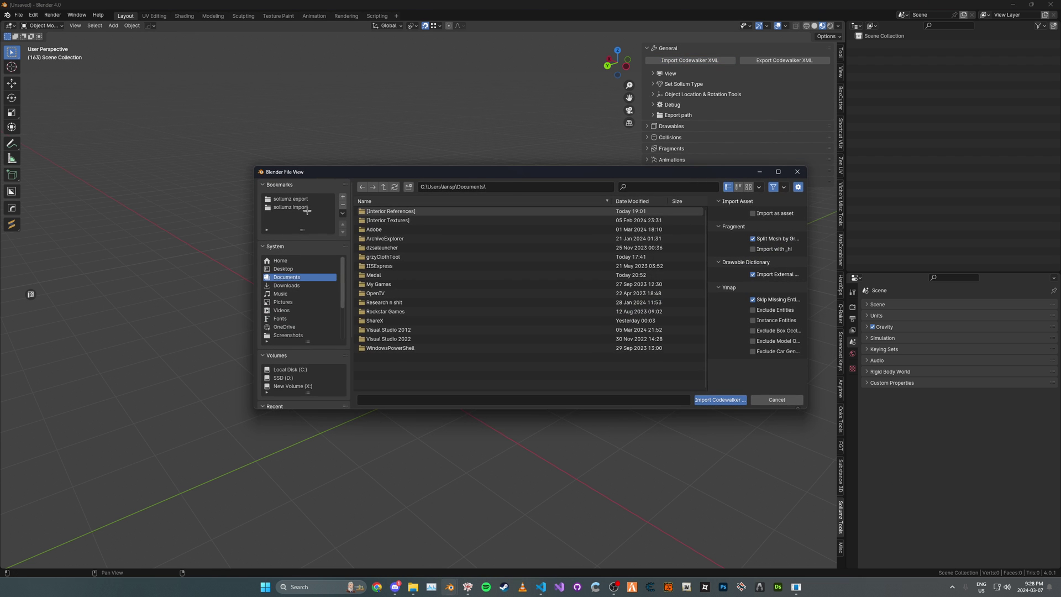
click(294, 207)
double_click(386, 229)
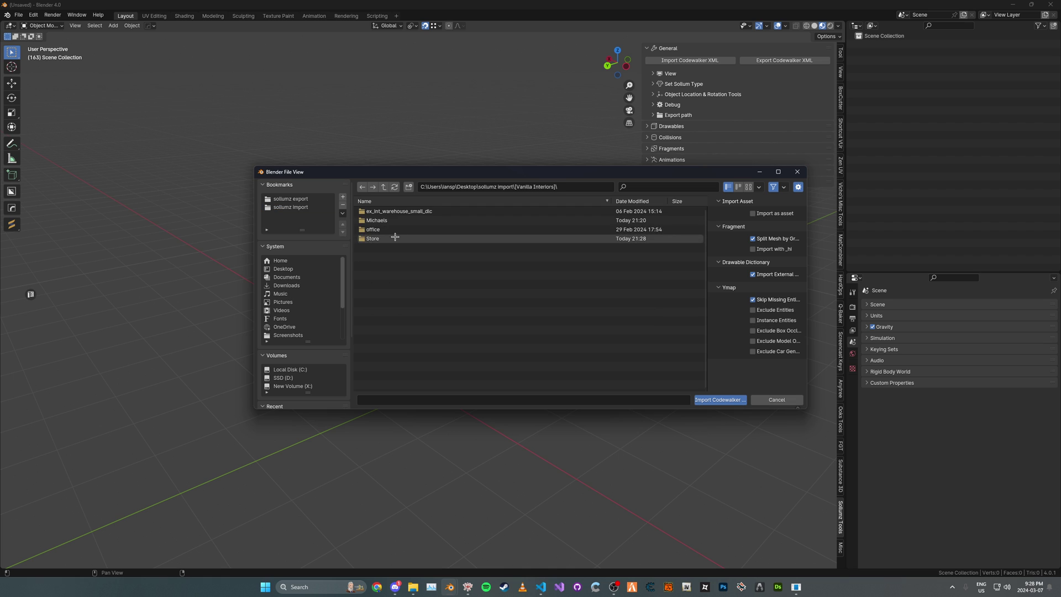
double_click(389, 211)
scroll(398, 248, down, 5)
scroll(402, 273, down, 5)
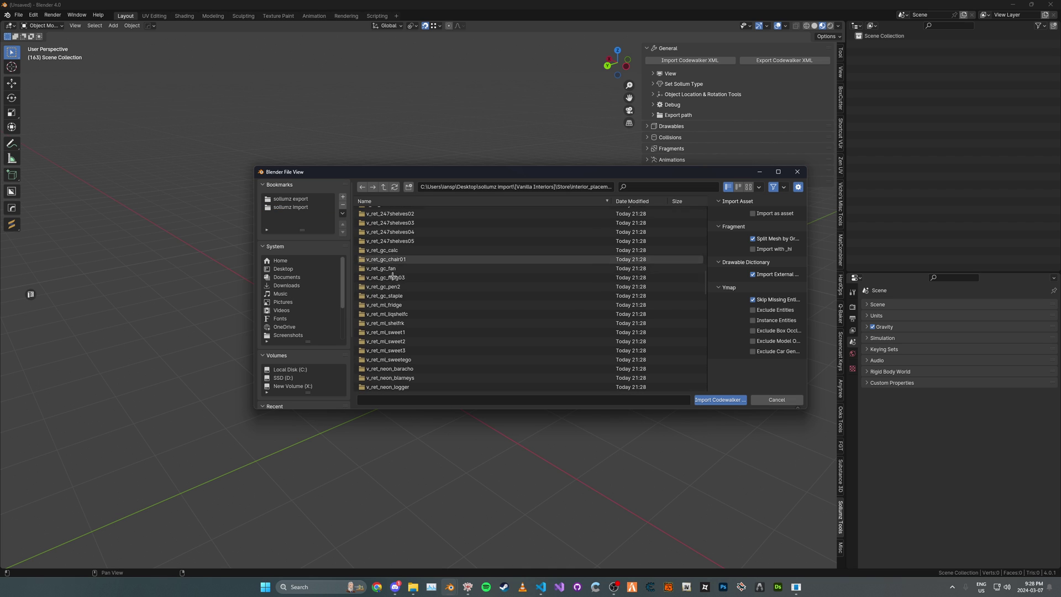
scroll(408, 290, down, 5)
- Select every extracted file from prop_atm_01.yft.xml onward and import them into the scene
click(407, 281)
scroll(437, 305, up, 5)
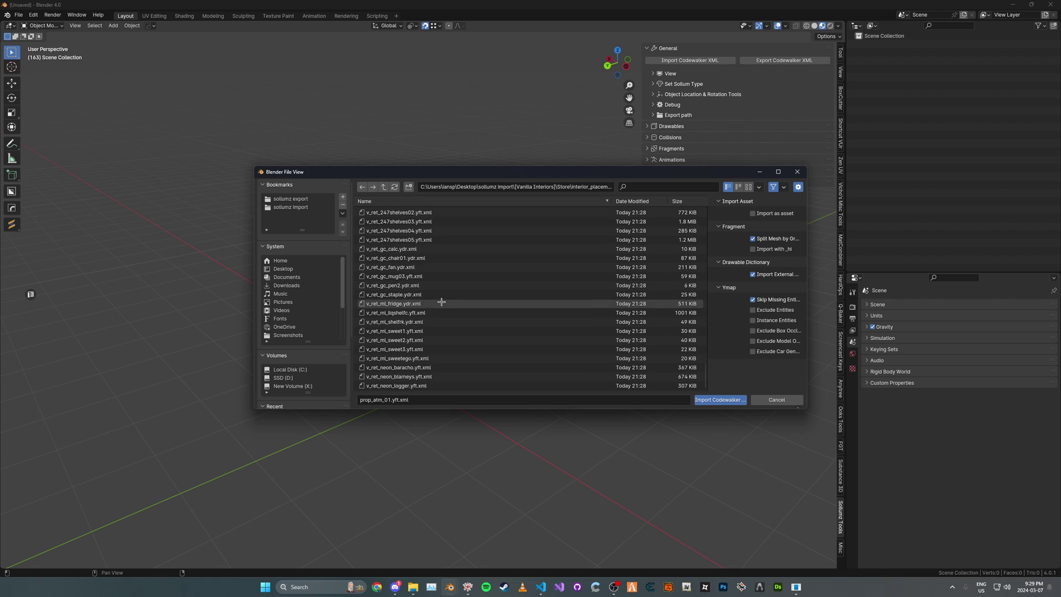
shift+click(433, 367)
click(720, 400)
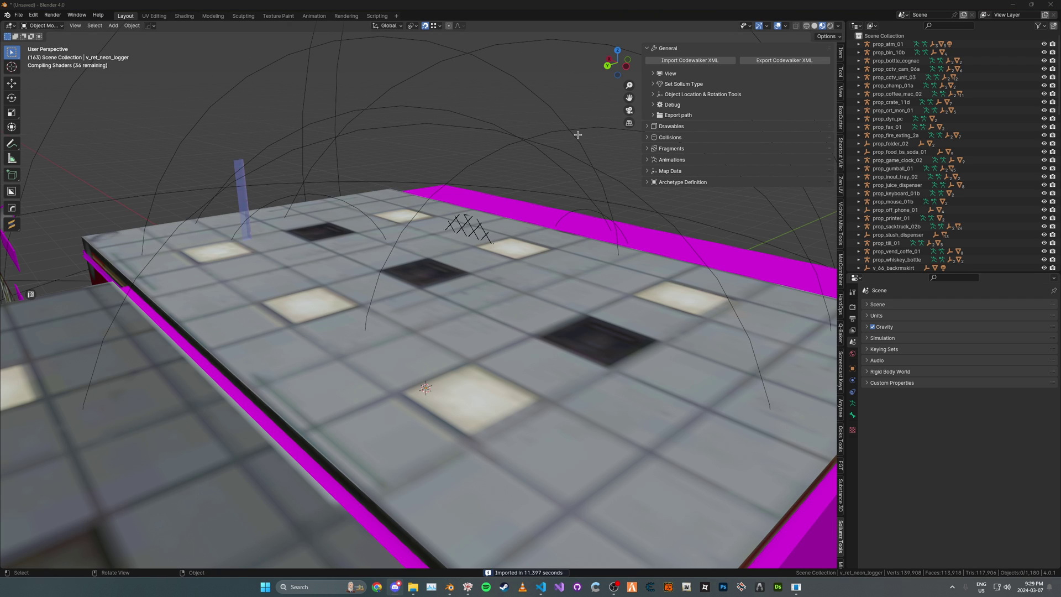
- Frame the store building and start Find Missing Files from the Sollumz quick menu
click(533, 231)
key(KP_Decimal)
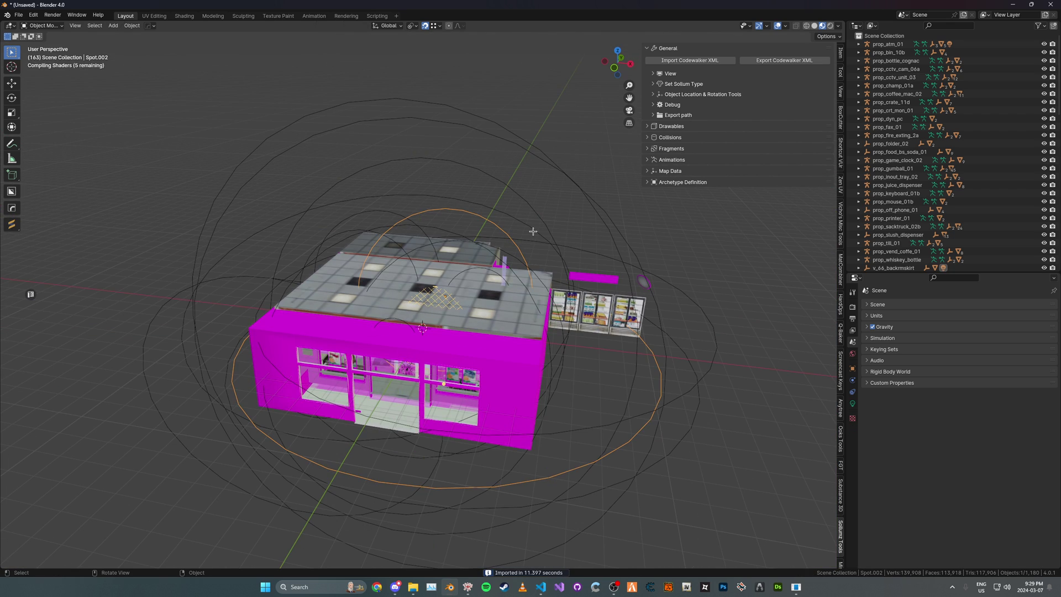
key(shift+q)
click(530, 185)
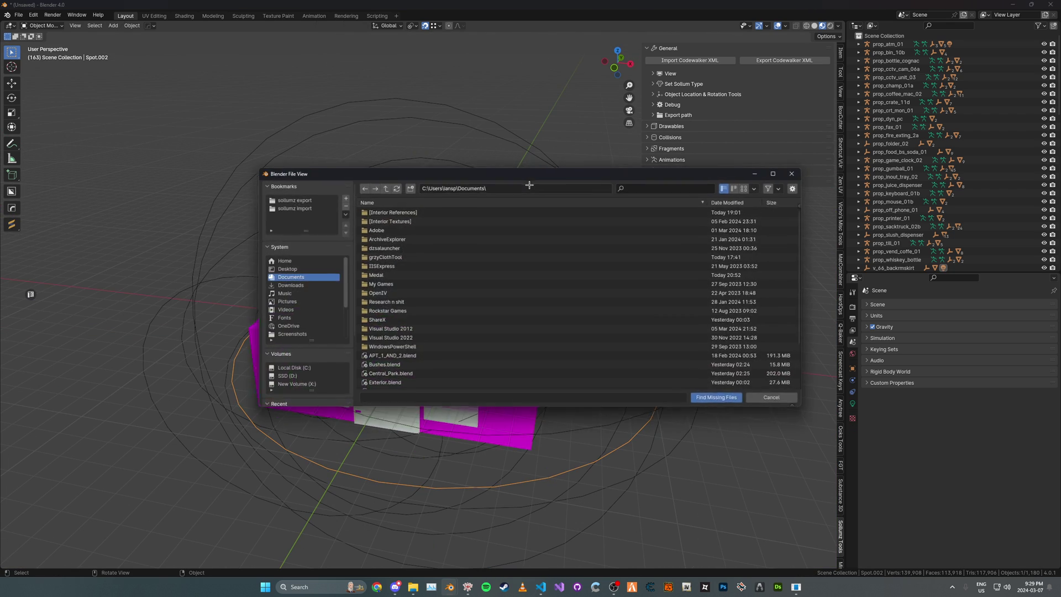
- Relink the missing textures from Store\interior_placement1\alltextures and inspect the textured building
click(305, 206)
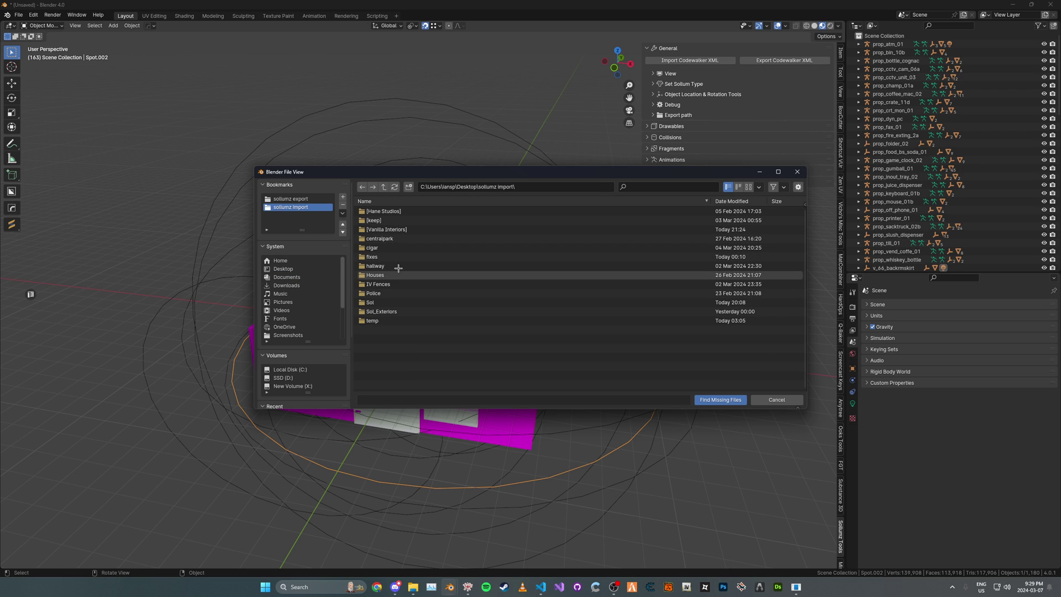
click(392, 229)
click(392, 238)
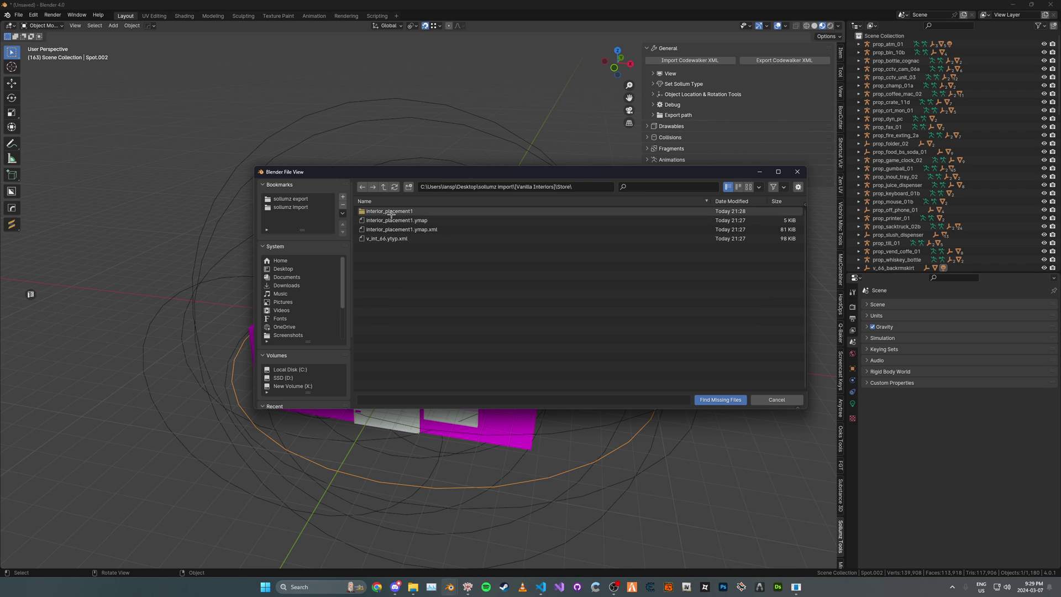
click(390, 212)
click(391, 211)
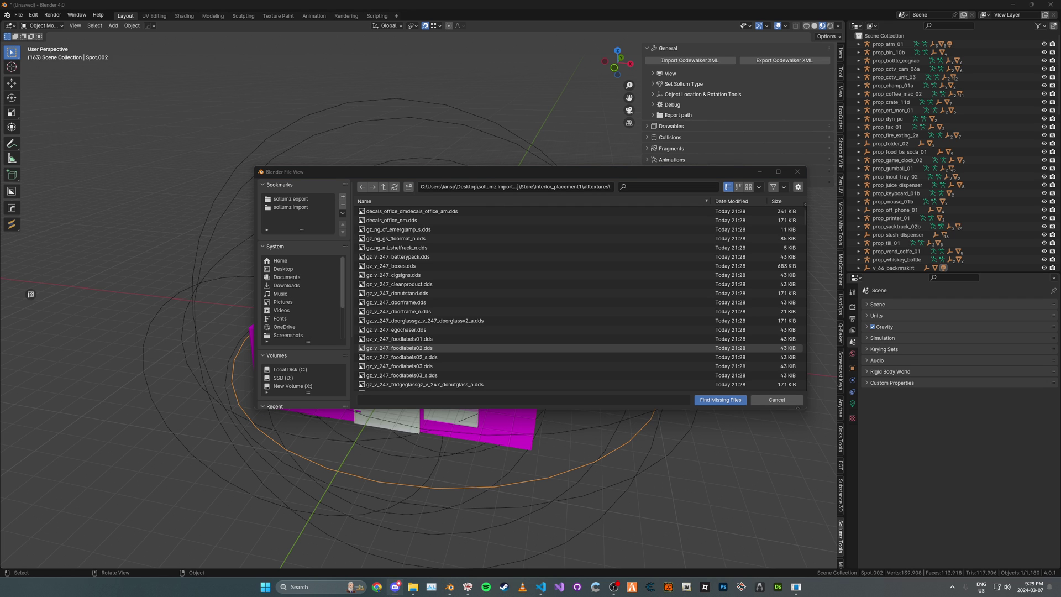
click(720, 399)
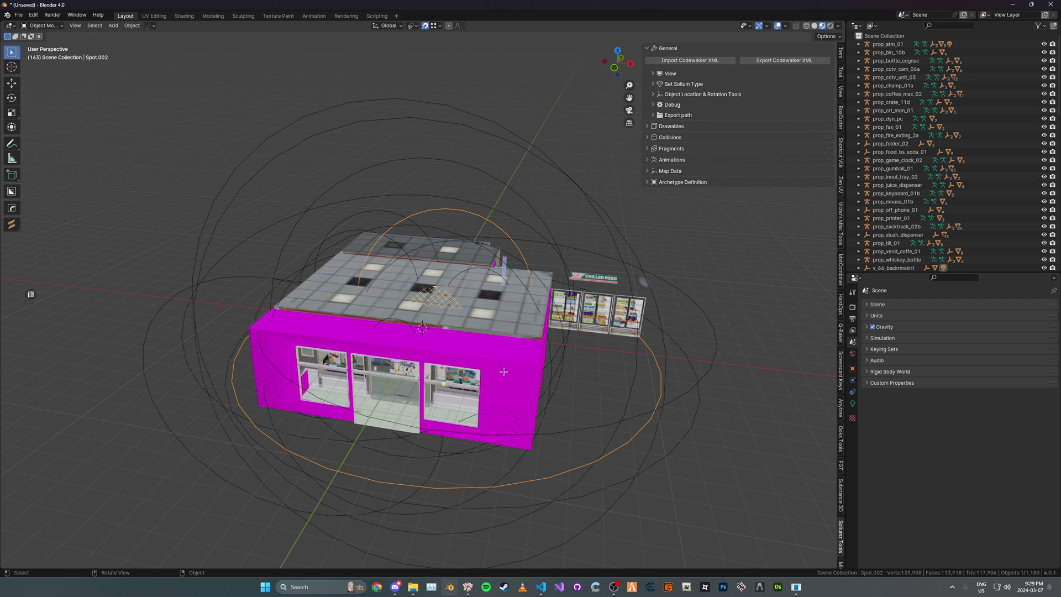
mouse_move(720, 400)
middle_down()
mouse_move(508, 340)
mouse_move(528, 316)
middle_up()
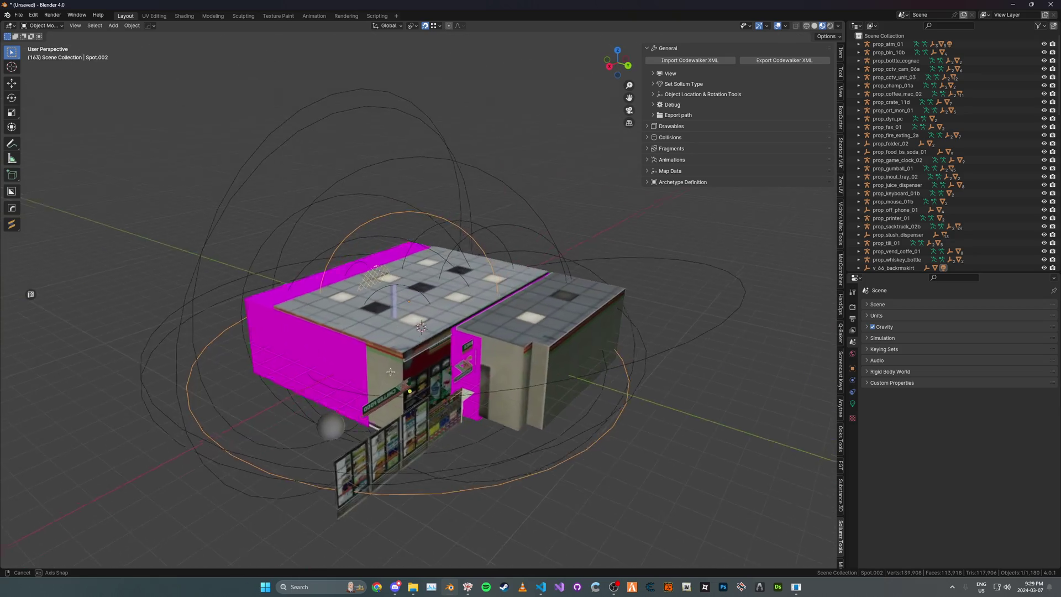
- Choose interior_placement1.ymap.xml from the [Vanilla Interiors]\Store folder for import
click(690, 60)
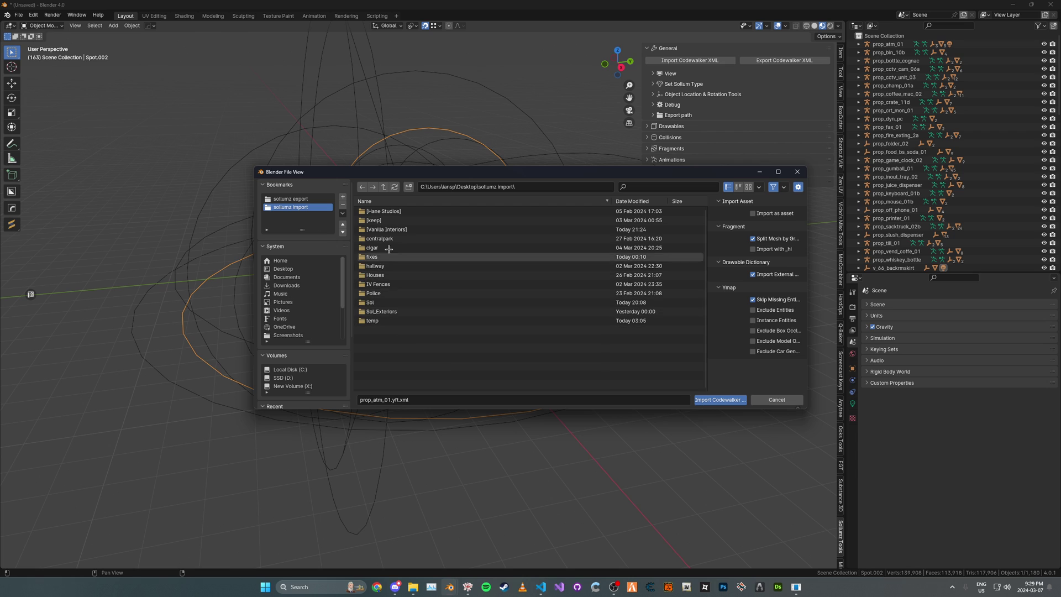
click(384, 229)
click(383, 237)
click(415, 220)
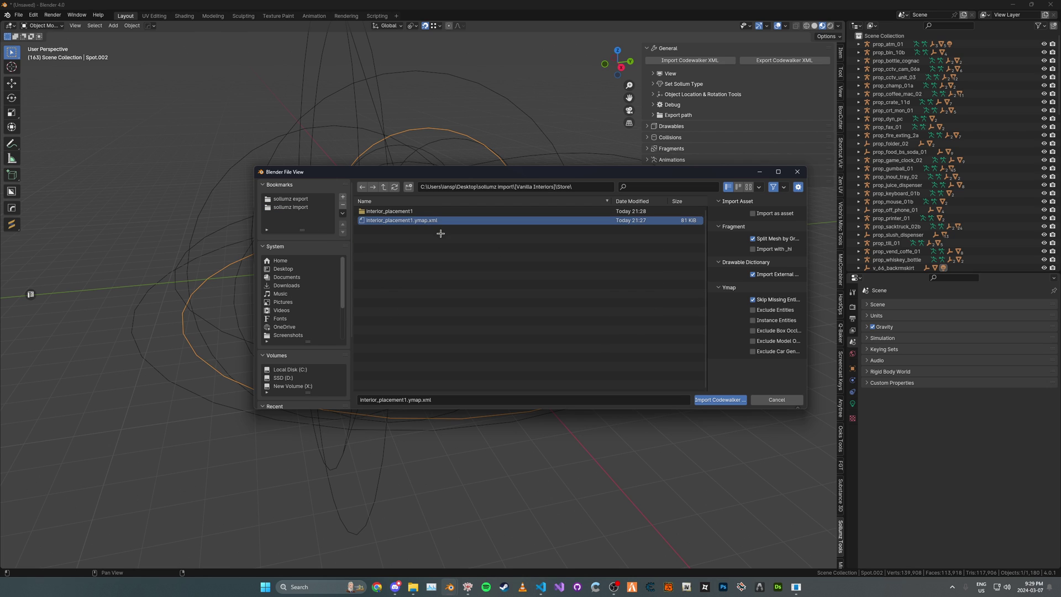
- Import the ymap with Instance Entities enabled, placing the store interior in the scene
drag(809, 320, 843, 321)
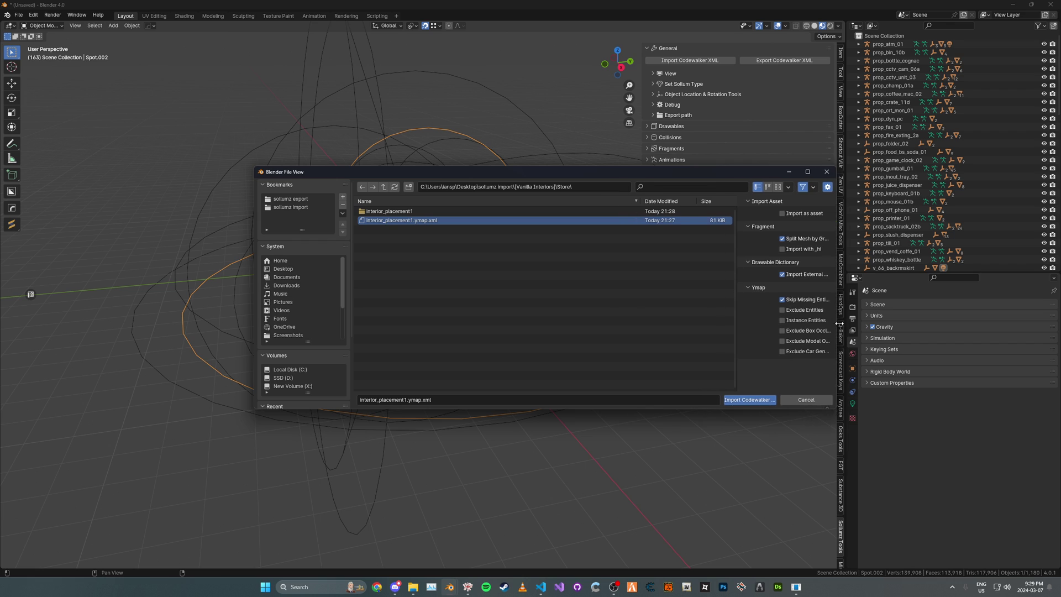
click(809, 320)
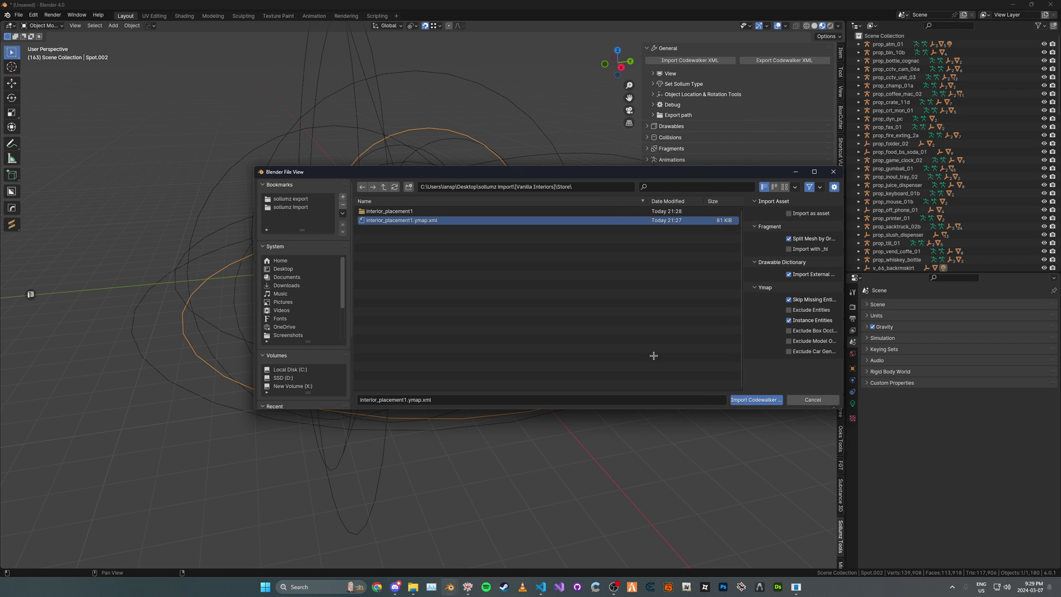
click(754, 399)
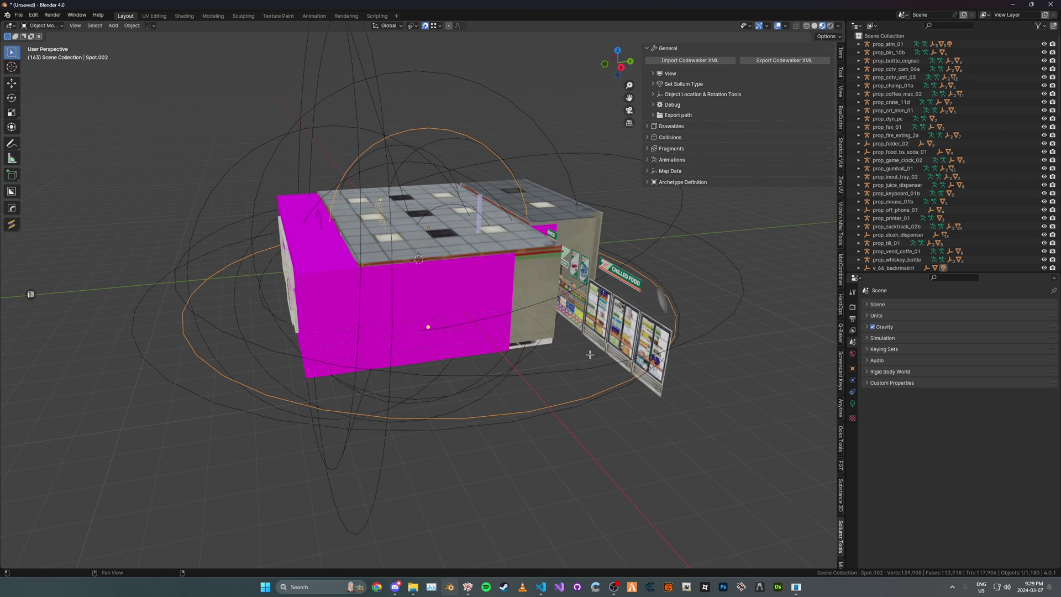
middle_drag(589, 354, 743, 265)
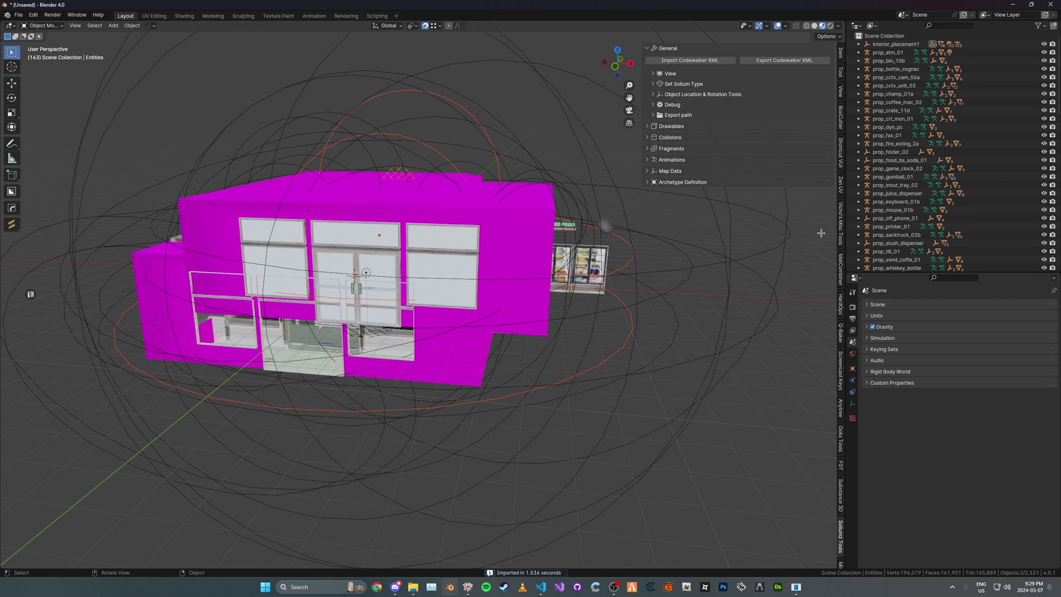
- Select the interior_placement1 import, delete the old prop objects, then undo to restore them
key(n)
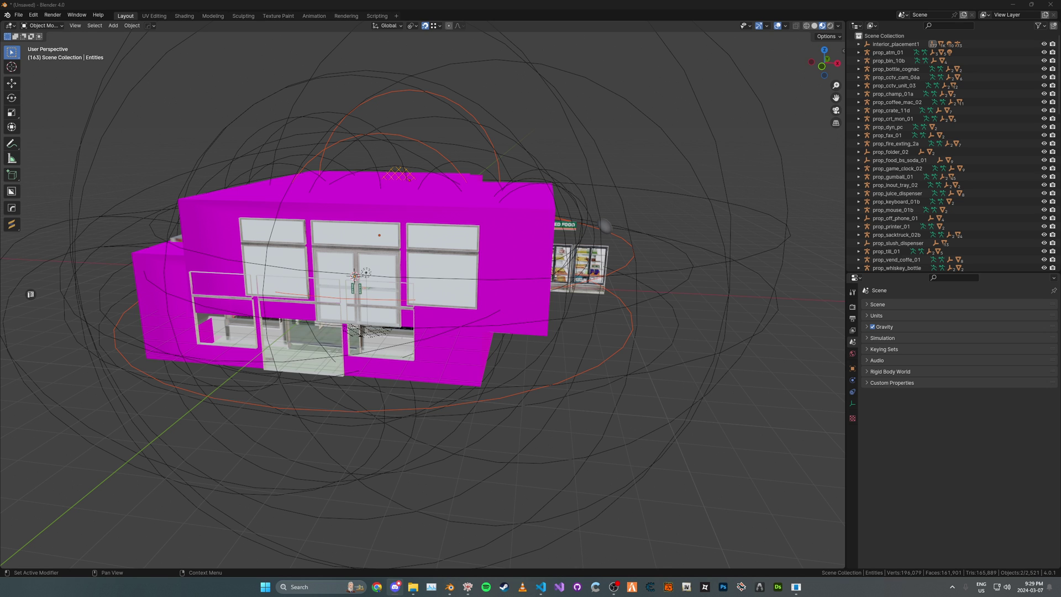
middle_drag(630, 348, 730, 331)
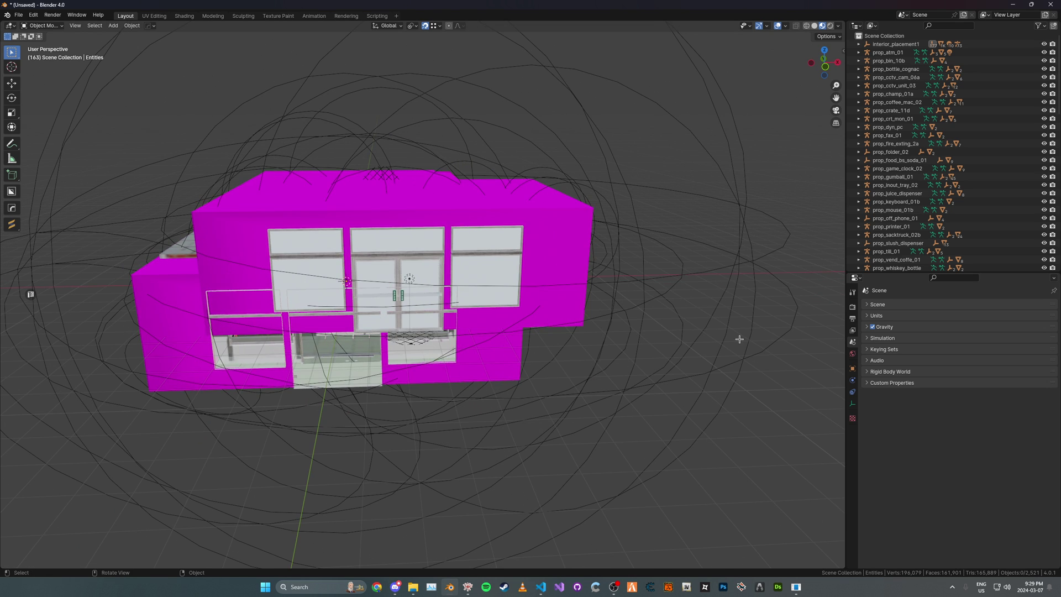
click(894, 44)
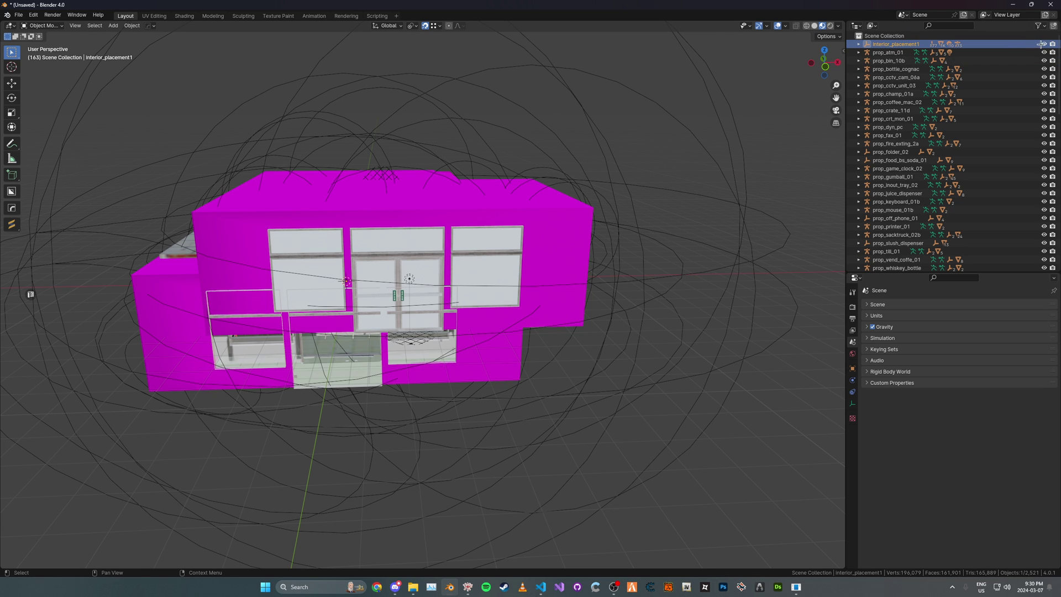
middle_drag(717, 162, 727, 214)
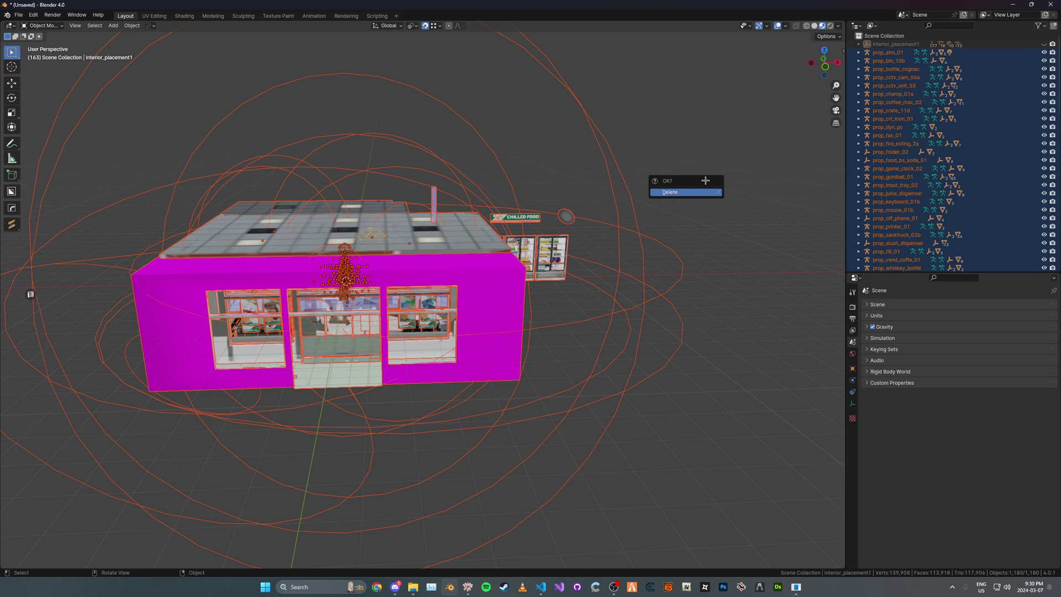
key(Return)
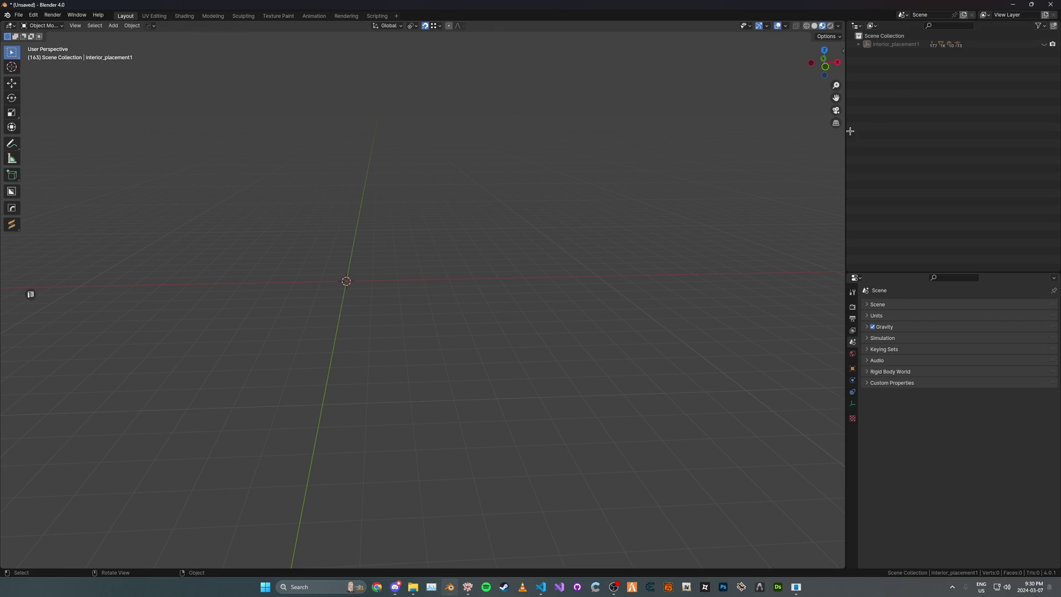
key(ctrl+z)
scroll(655, 232, up, 5)
scroll(593, 240, up, 3)
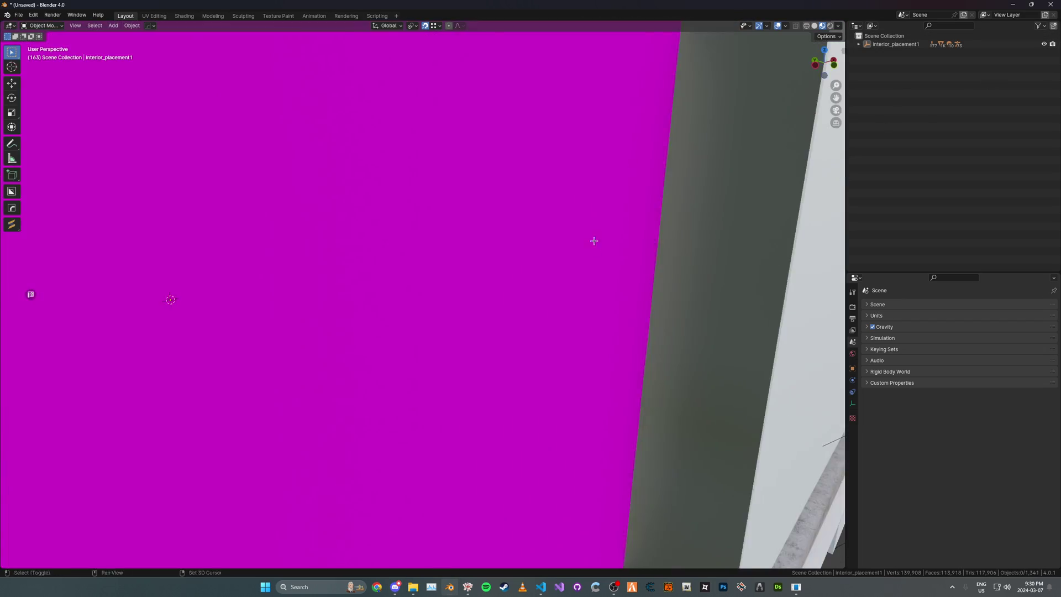
- Dismiss the import browser and side panel, then fly the view into the store interior
click(684, 61)
key(Escape)
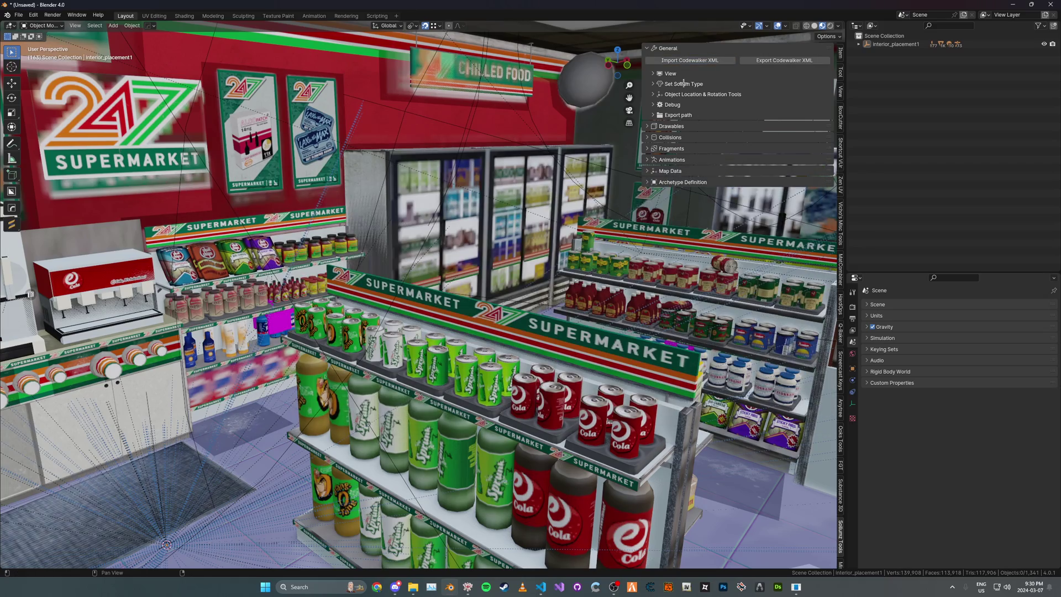
click(680, 74)
key(n)
mouse_move(684, 92)
middle_down()
mouse_move(463, 229)
mouse_move(529, 283)
middle_up()
- Isolate the magenta duct box in local view, hide the v_66_duct and v_66_reflection shells, and return to the whole store
key(KP_Divide)
click(529, 283)
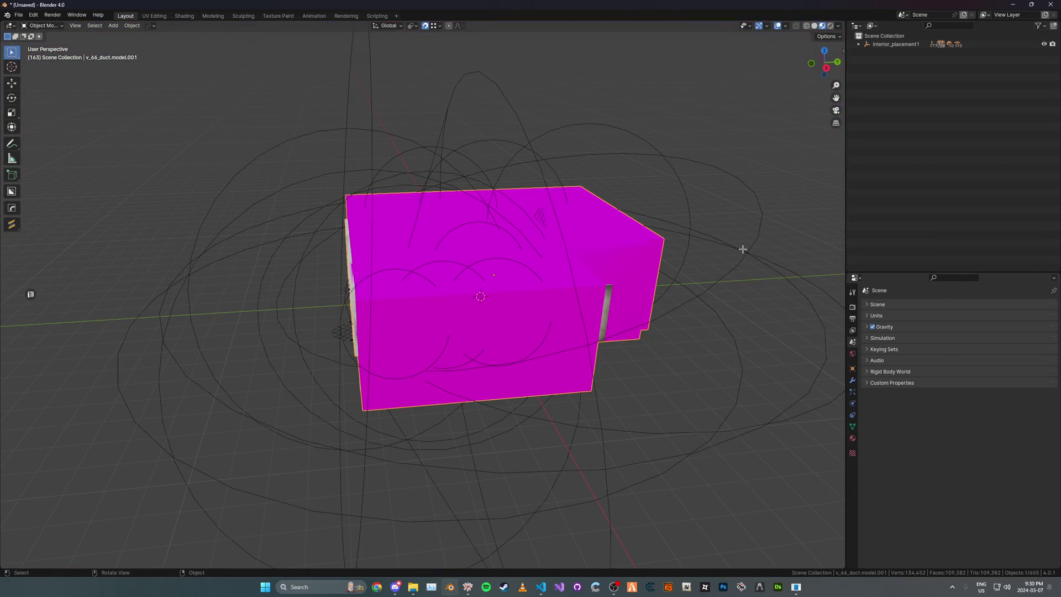
key(super)
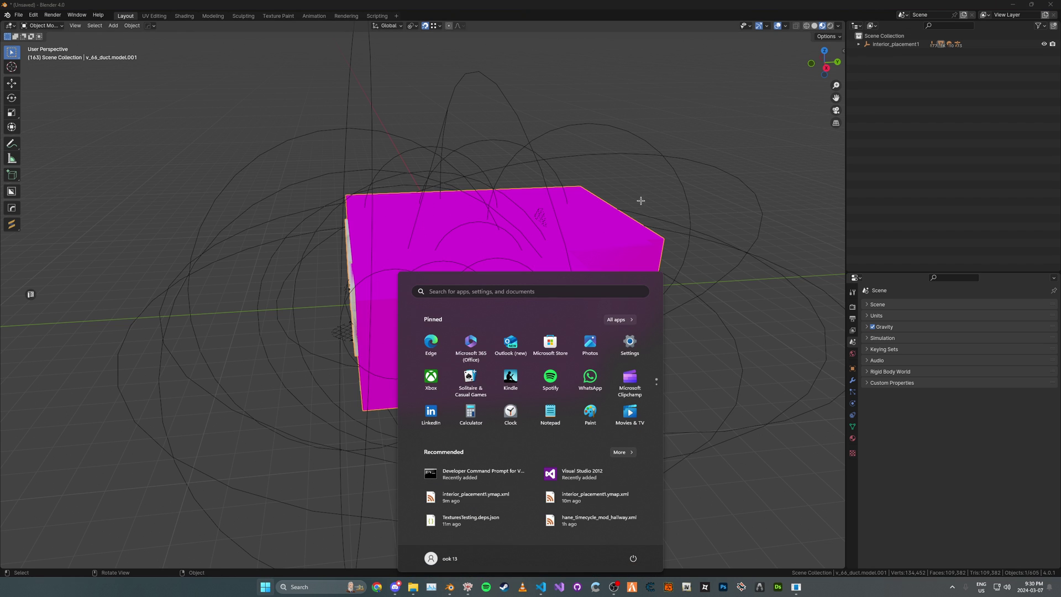
key(super)
key(KP_Decimal)
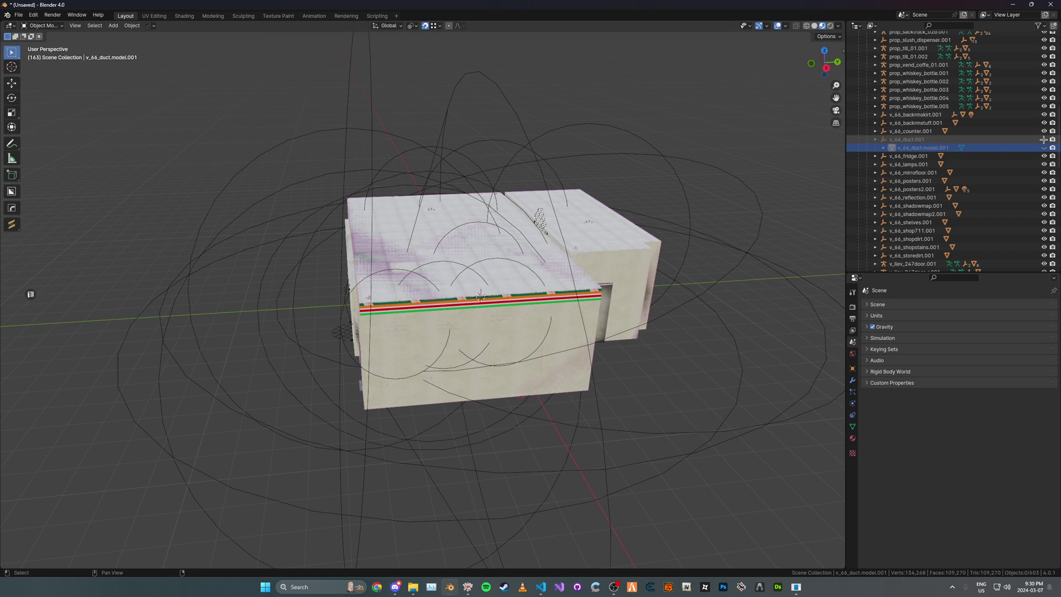
key(KP_Divide)
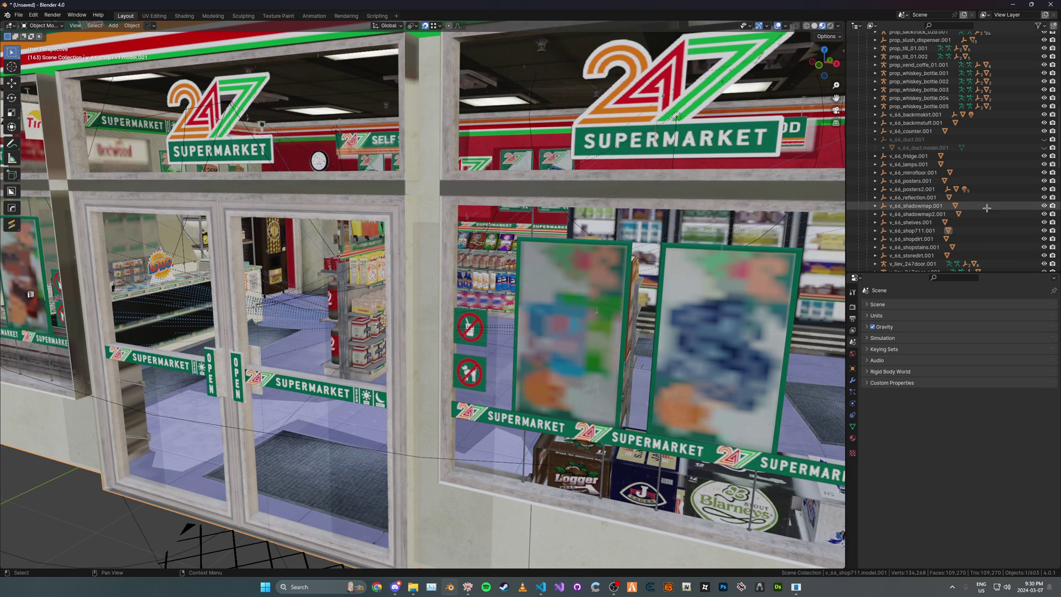
- Orbit to look inside the textured store and toward the back room doorway
mouse_move(498, 298)
middle_down()
mouse_move(467, 286)
mouse_move(734, 458)
mouse_move(484, 319)
middle_up()
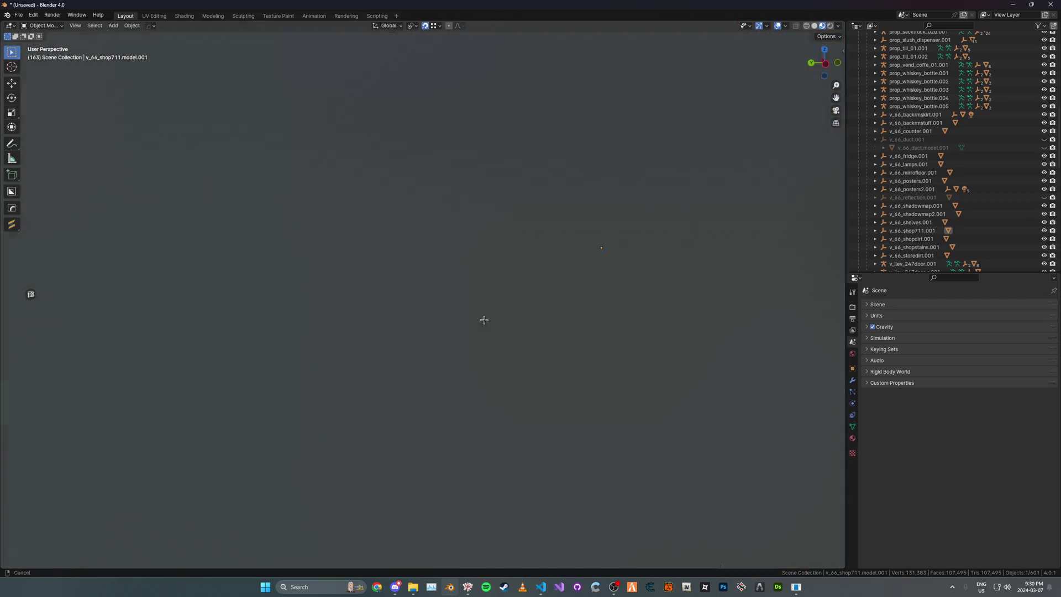
mouse_move(484, 319)
middle_down()
mouse_move(393, 281)
mouse_move(562, 318)
mouse_move(370, 318)
mouse_move(459, 312)
middle_up()
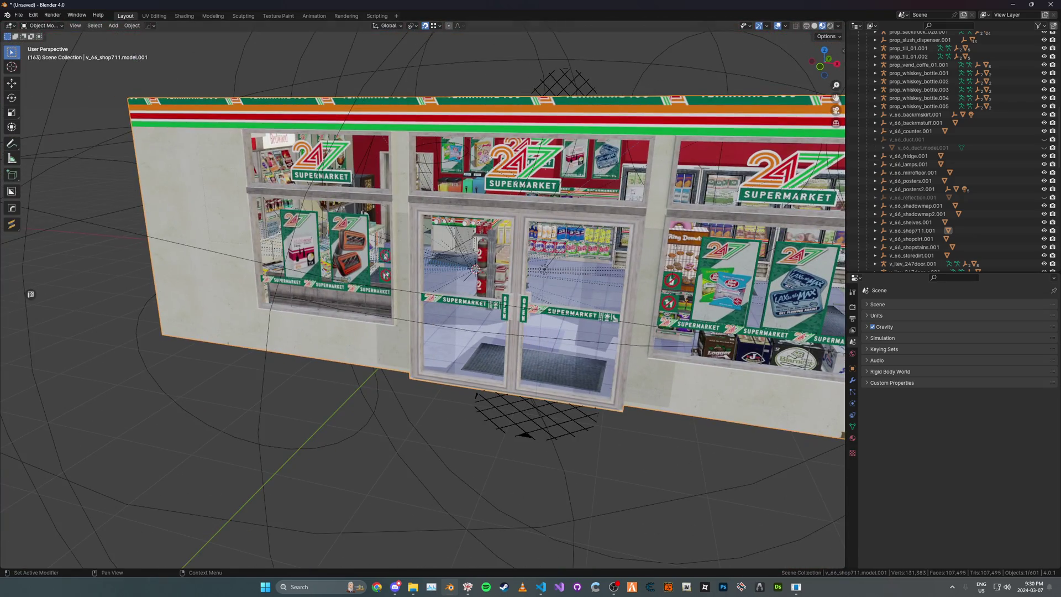